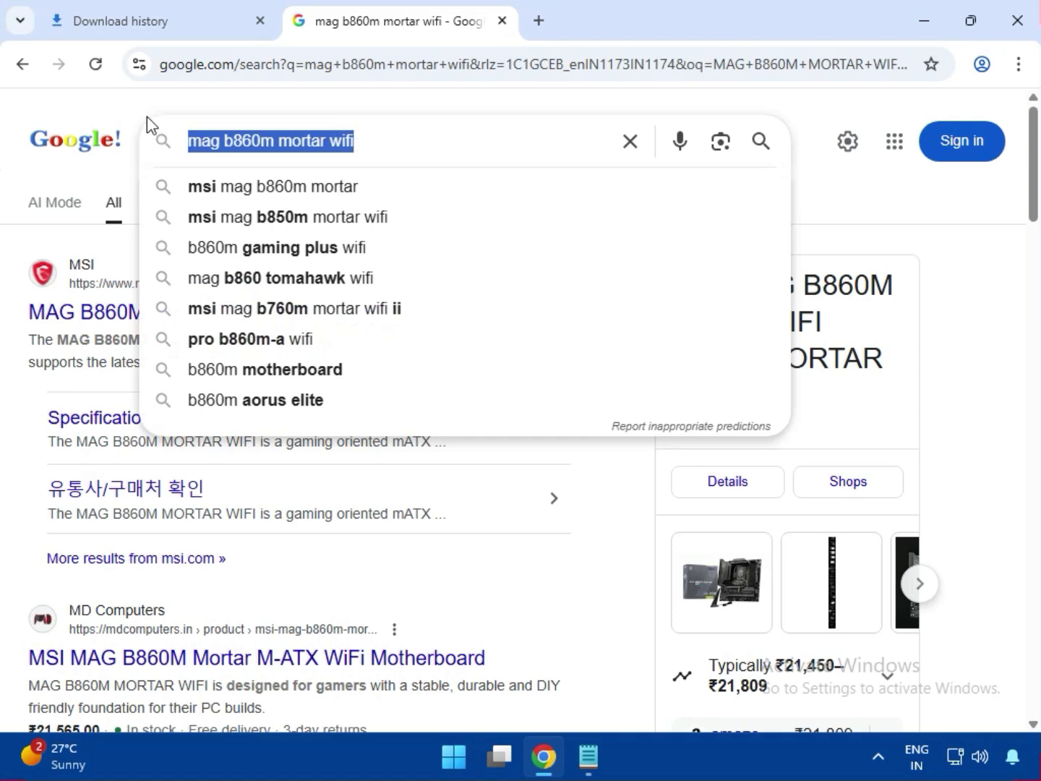
Step: Open the Support page of the MAG B860M MORTAR WIFI motherboard on the MSI website
left_click(141, 107)
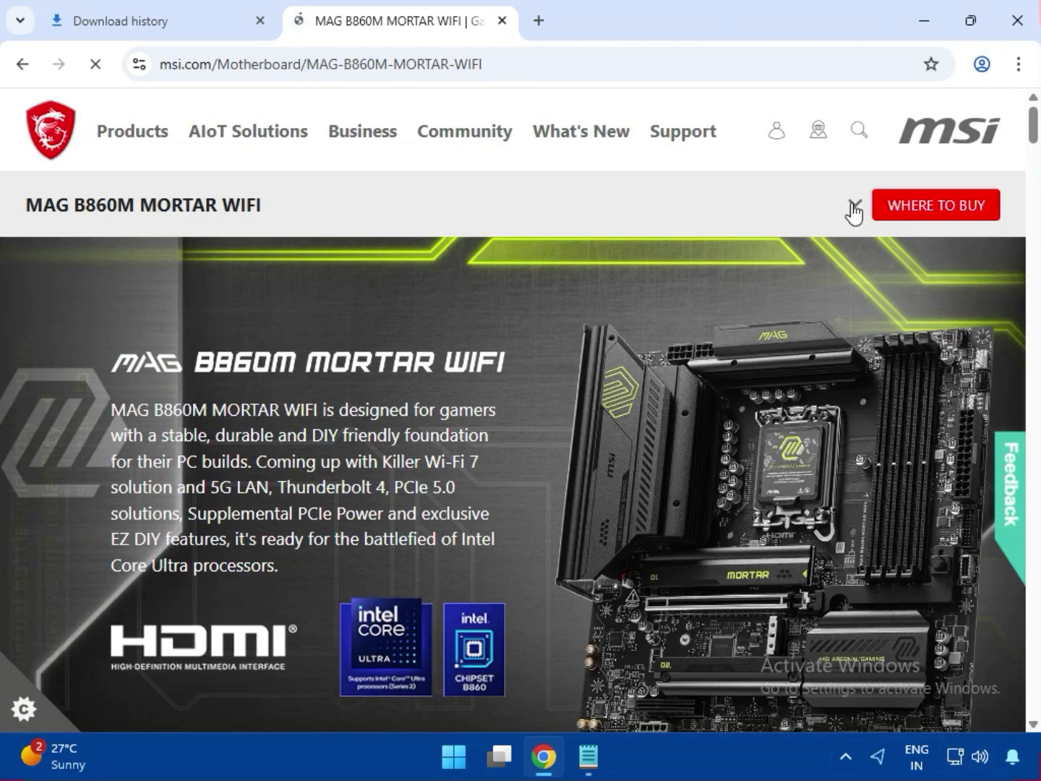
left_click(854, 207)
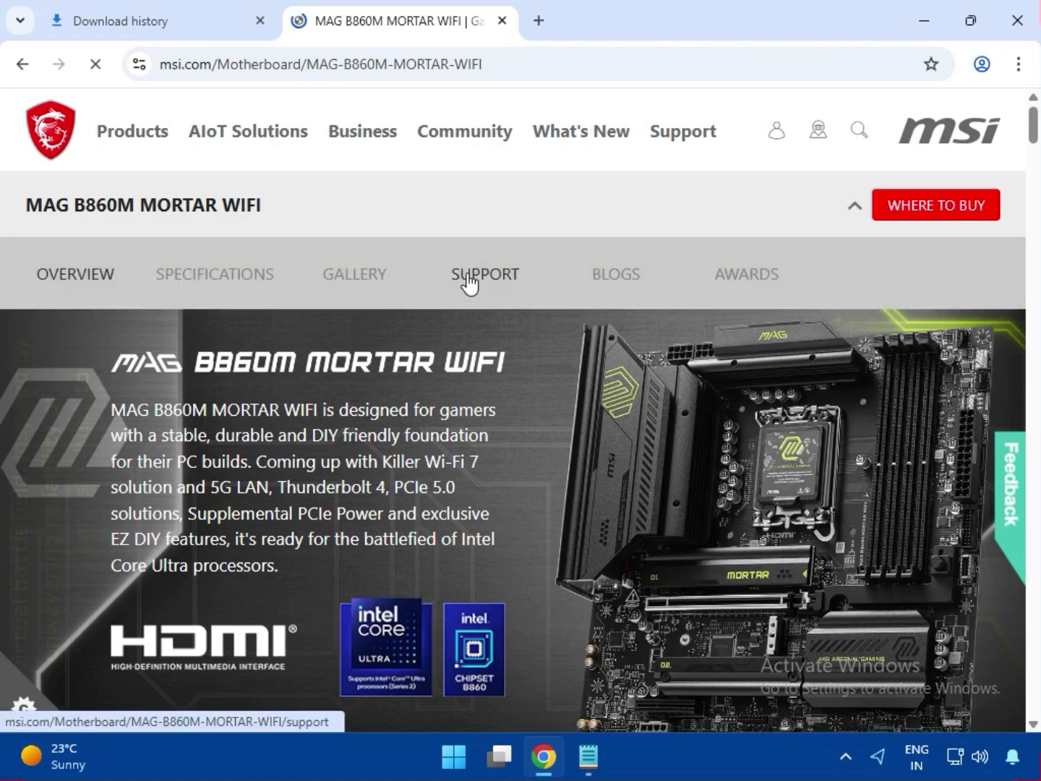
left_click(468, 280)
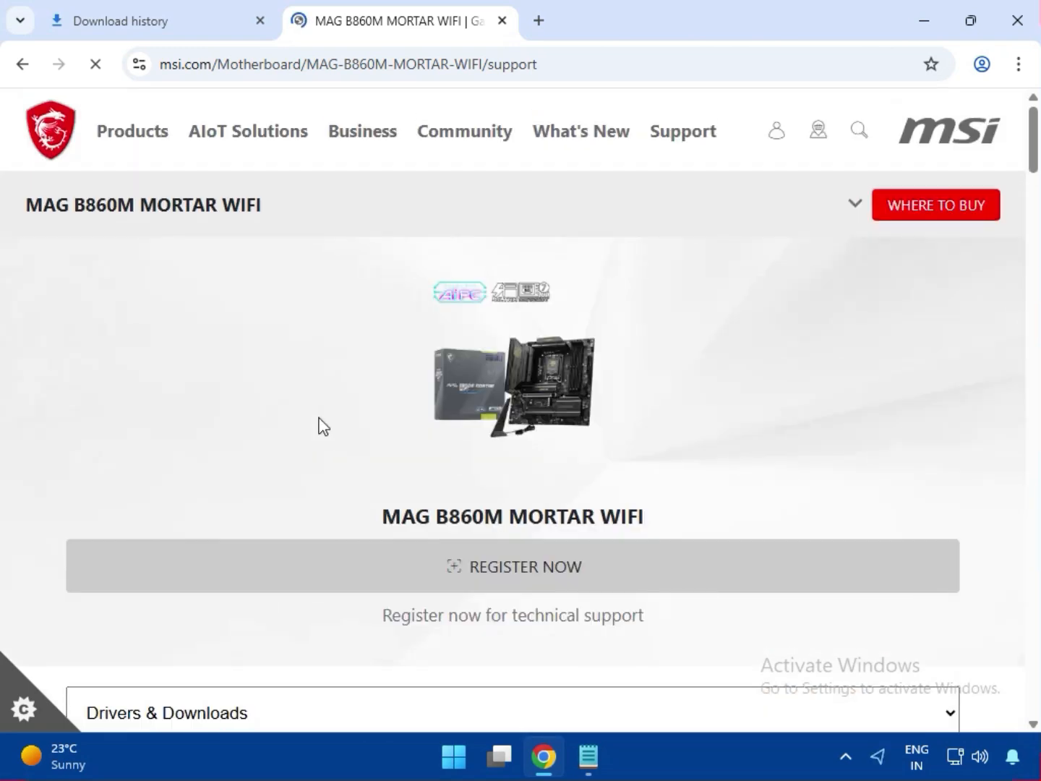
Step: Set Drivers & Downloads to the Driver category and choose Win11 64 as the operating system
scroll(367, 487, "down", 4)
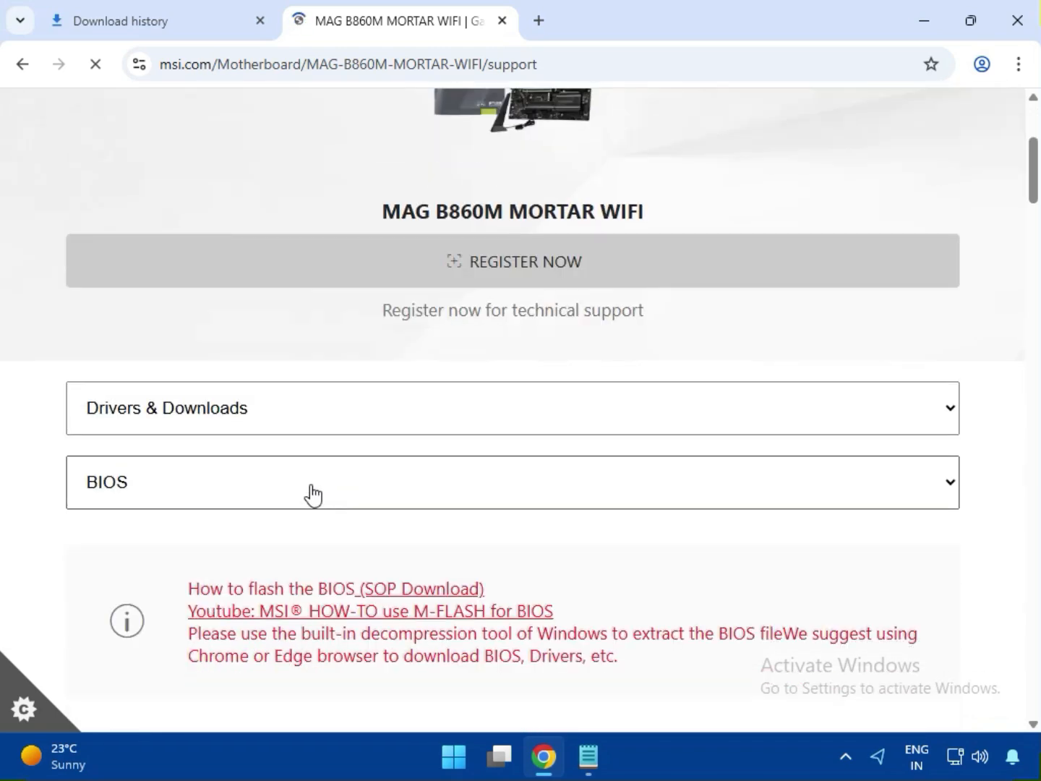
left_click(160, 419)
left_click(142, 449)
left_click(166, 489)
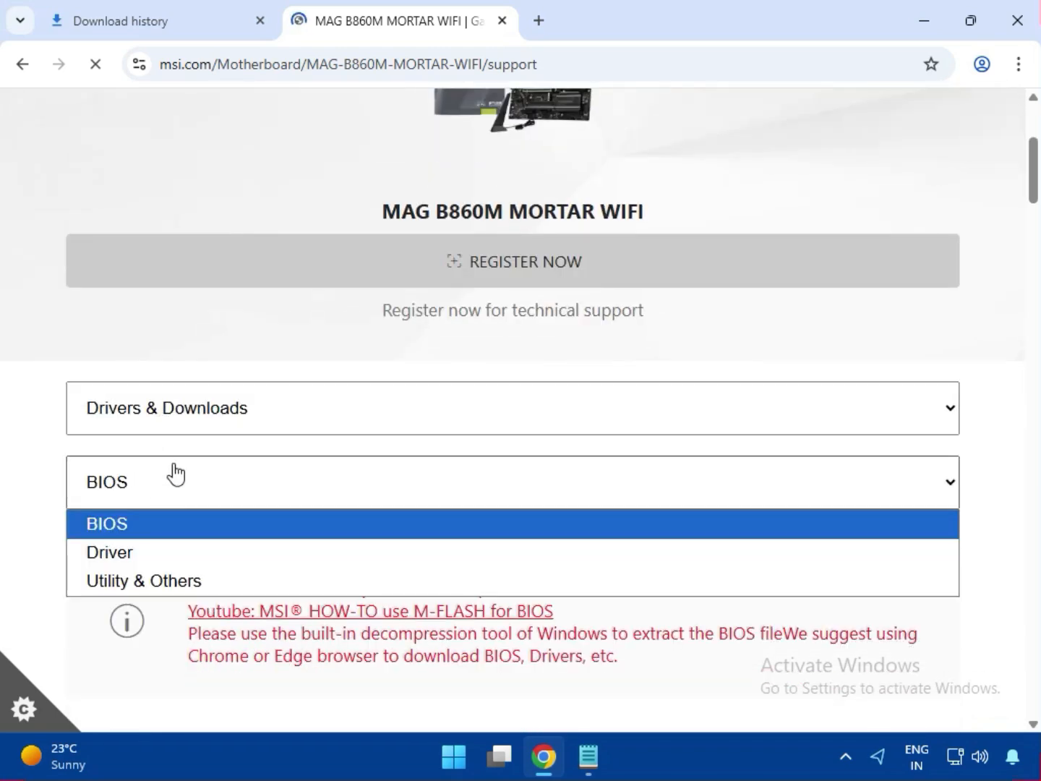
left_click(151, 554)
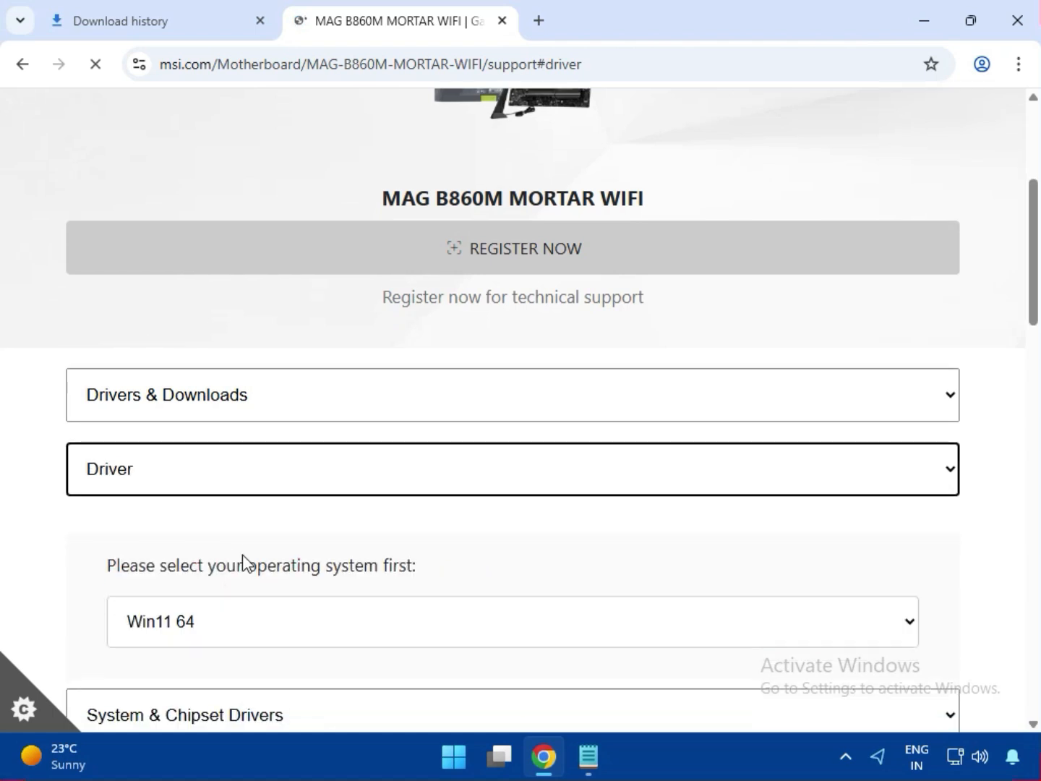
scroll(195, 462, "down", 2)
left_click(206, 440)
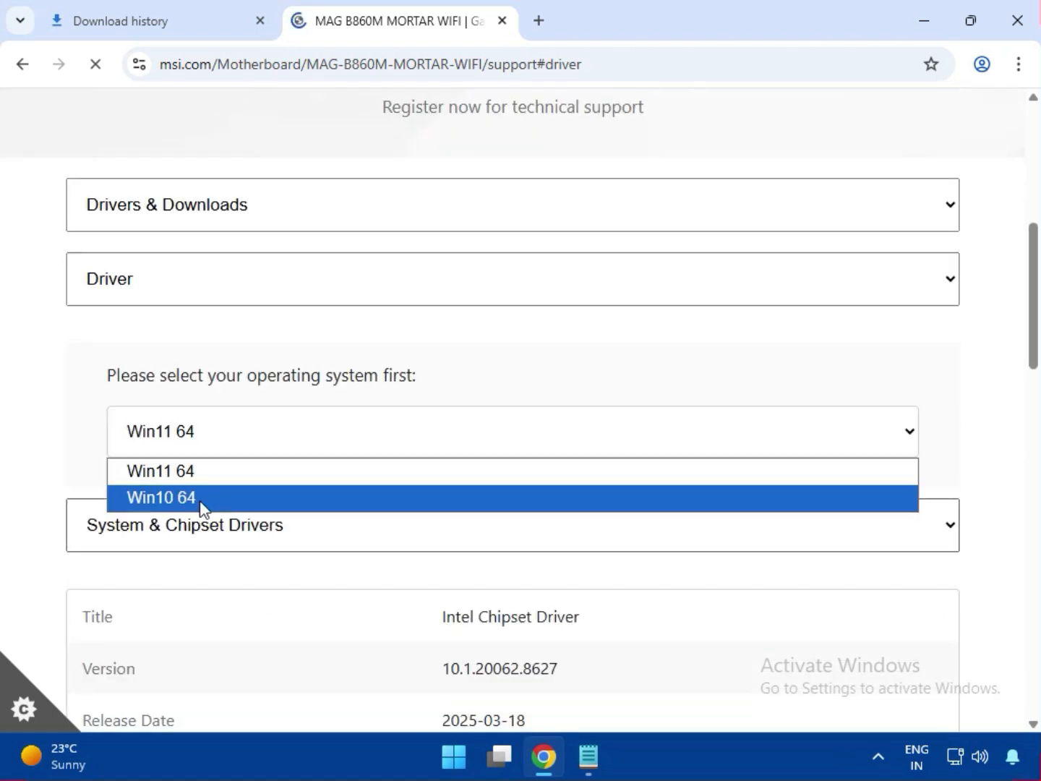
left_click(210, 473)
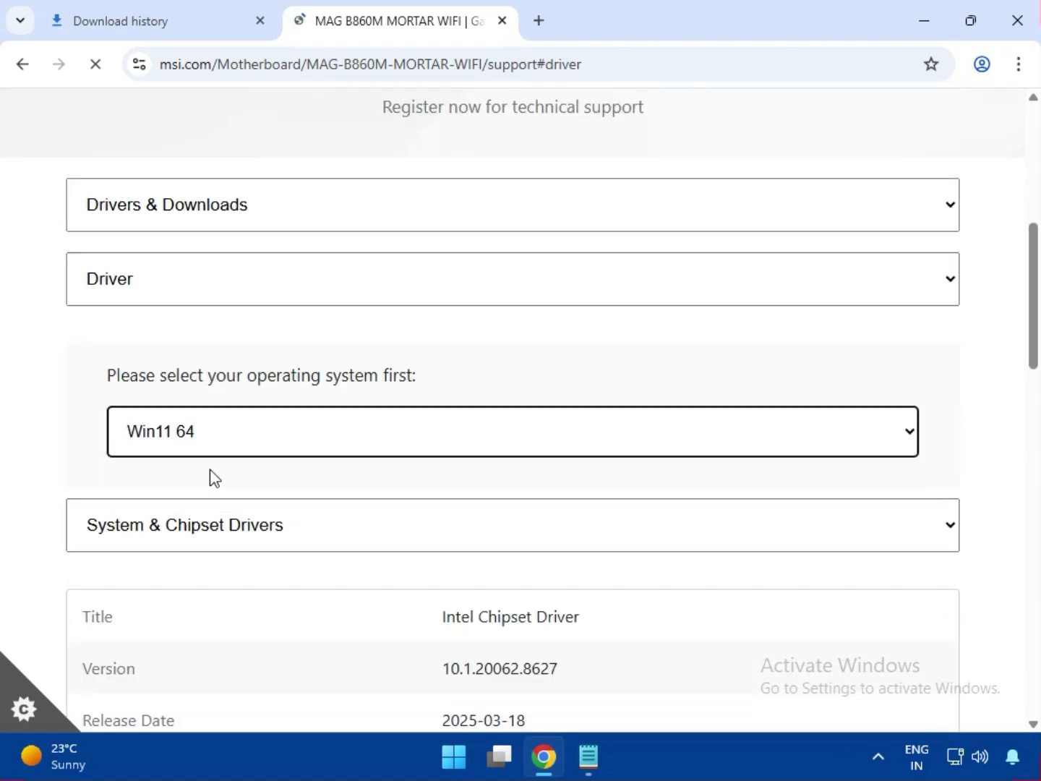
Step: Download the Intel Chipset Driver from the System & Chipset Drivers group
scroll(239, 520, "down", 3)
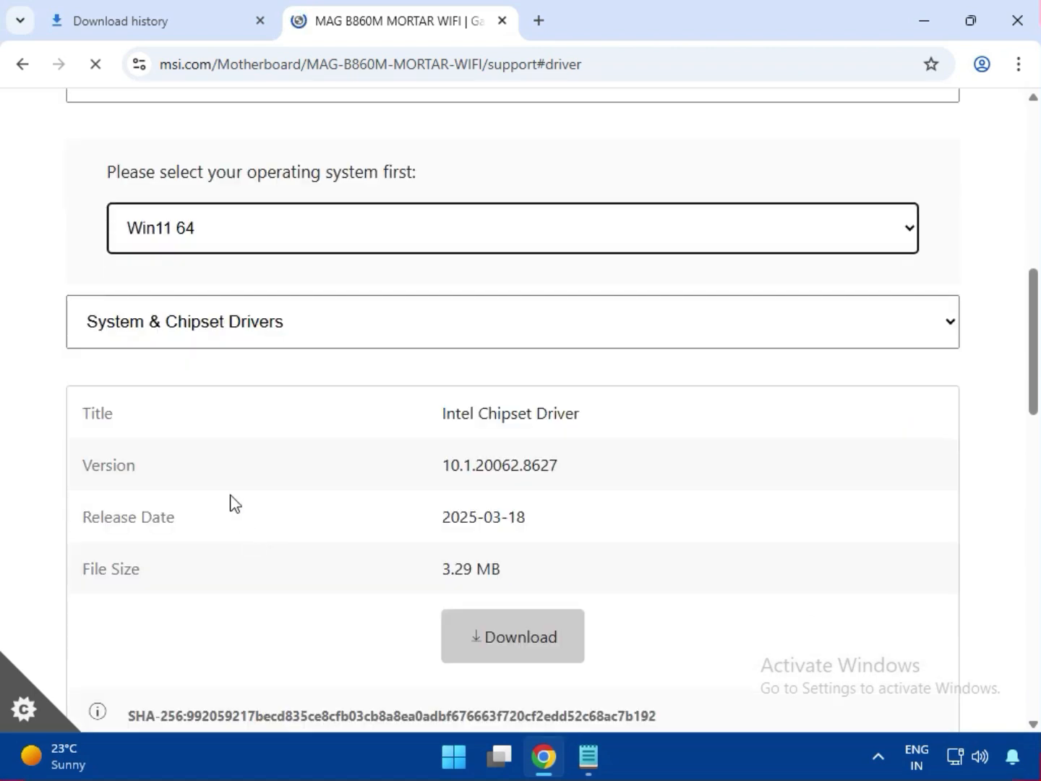
left_click(208, 341)
left_click(220, 363)
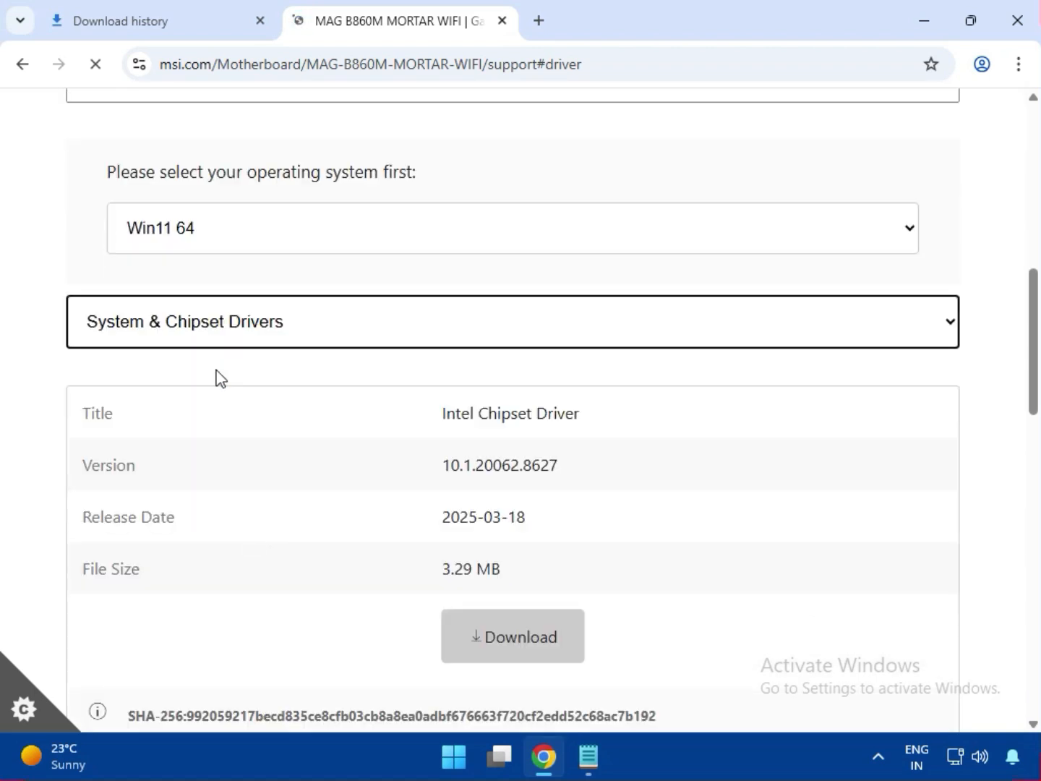
left_click_drag(457, 413, 589, 423)
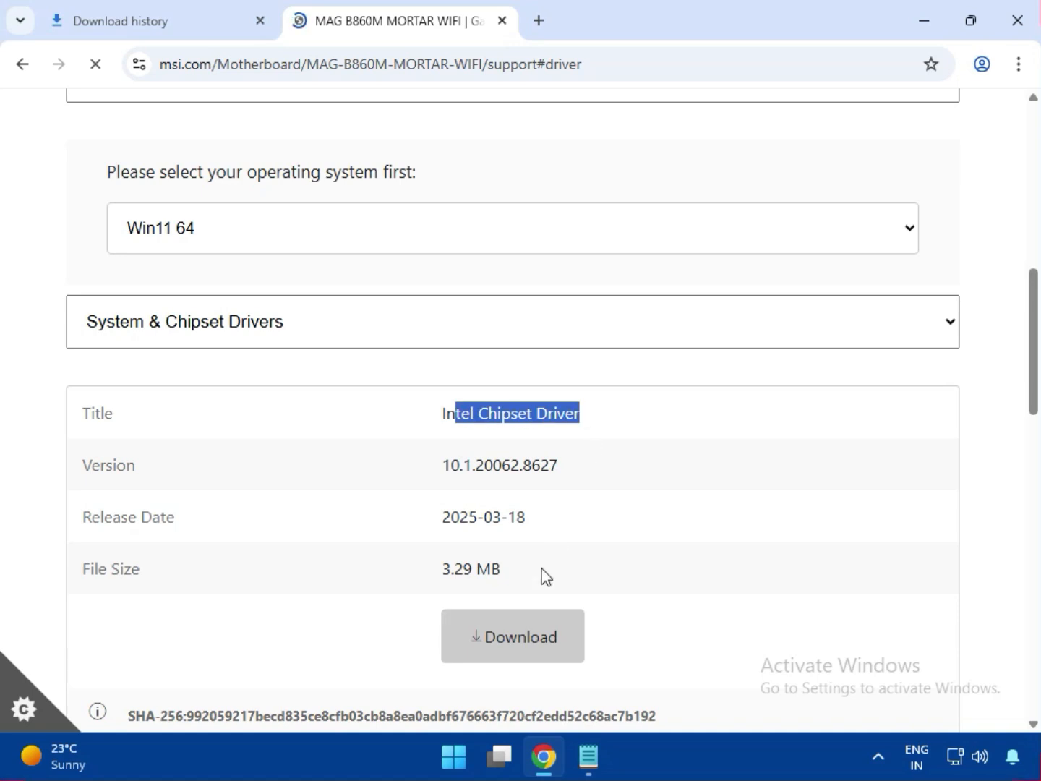
left_click(512, 636)
Step: Switch the driver group to On-Board VGA Drivers and download the Intel VGA Driver
left_click(195, 328)
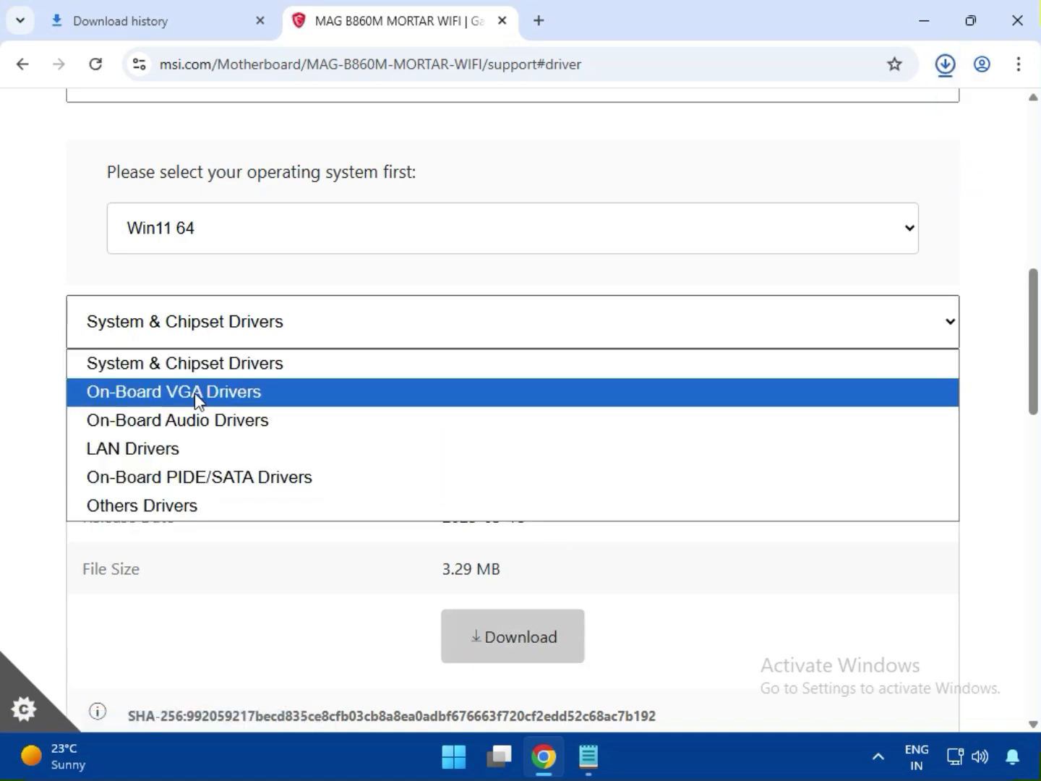
left_click(195, 394)
left_click_drag(456, 411, 565, 479)
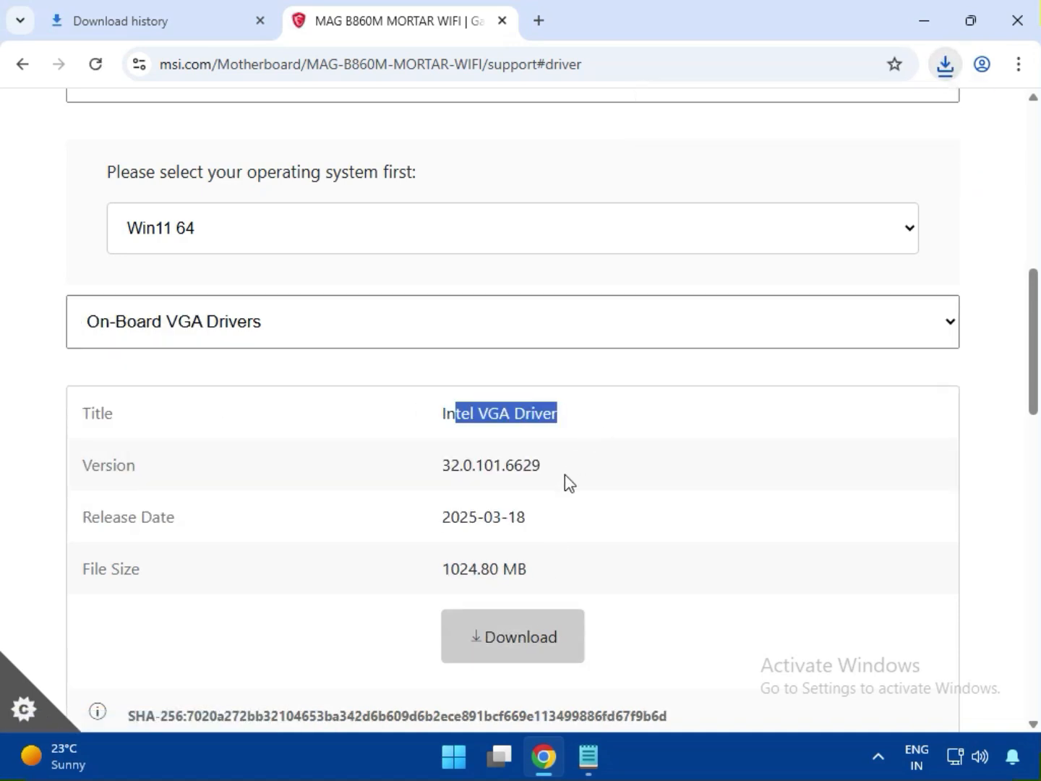
left_click(516, 622)
Step: Switch the driver group to On-Board Audio Drivers and download the Realtek HD Universal Driver
scroll(238, 466, "down", 4)
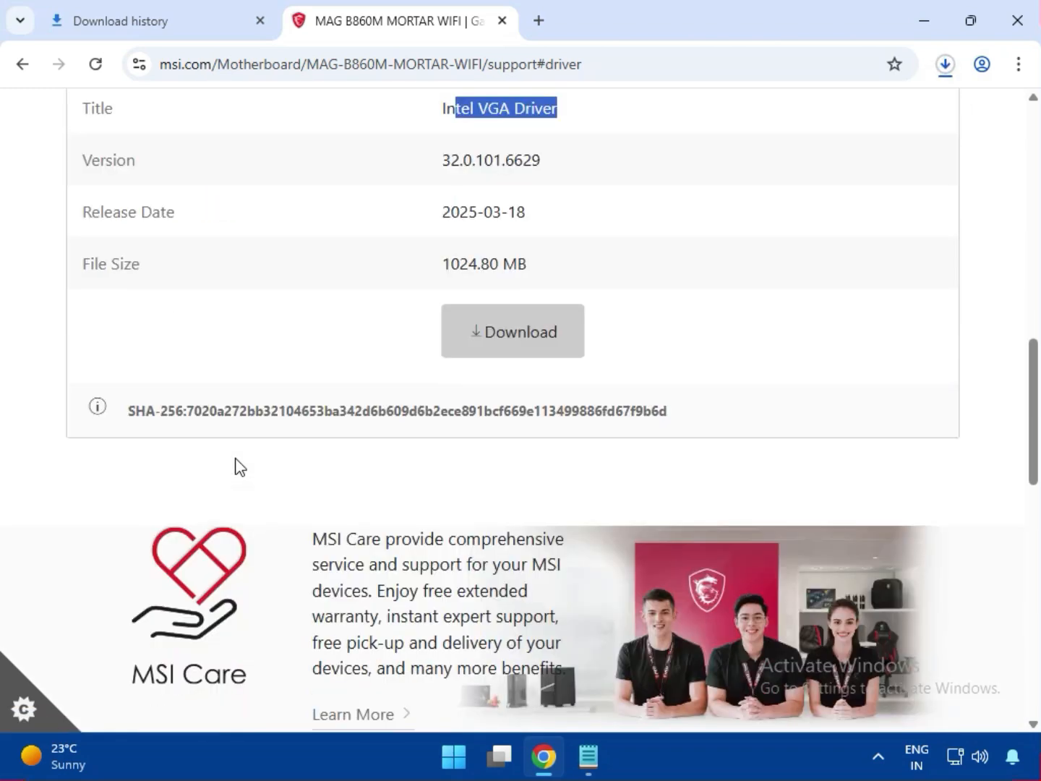
scroll(230, 448, "up", 6)
scroll(210, 423, "down", 3)
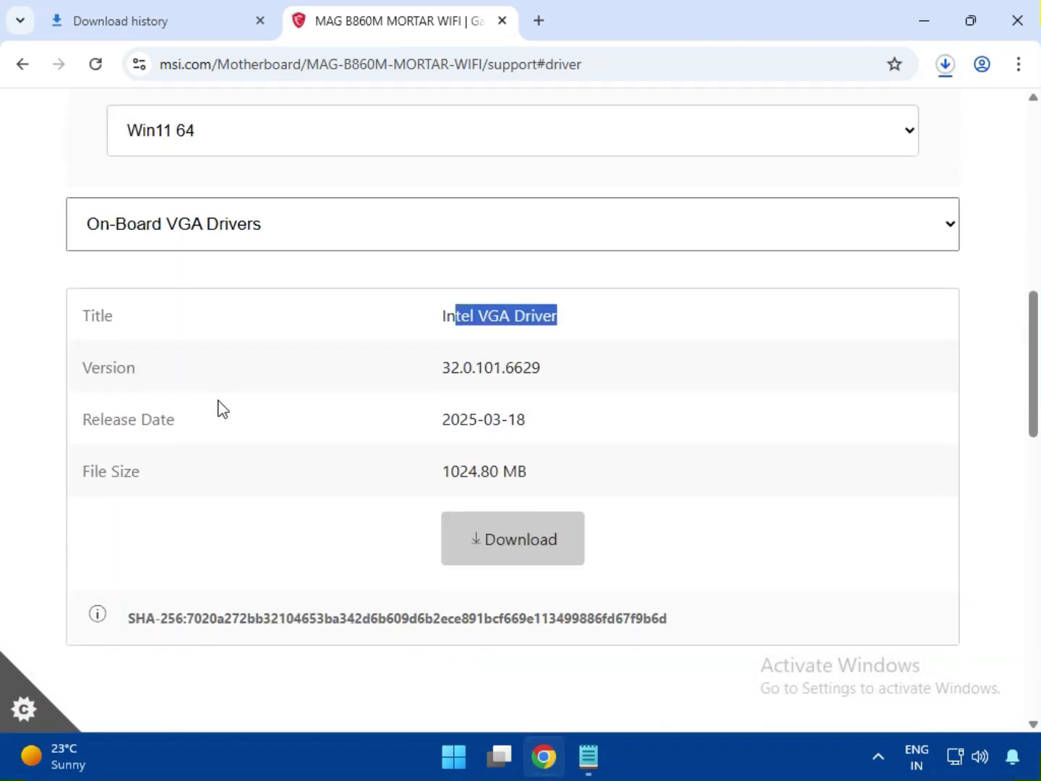
left_click(212, 222)
left_click(214, 345)
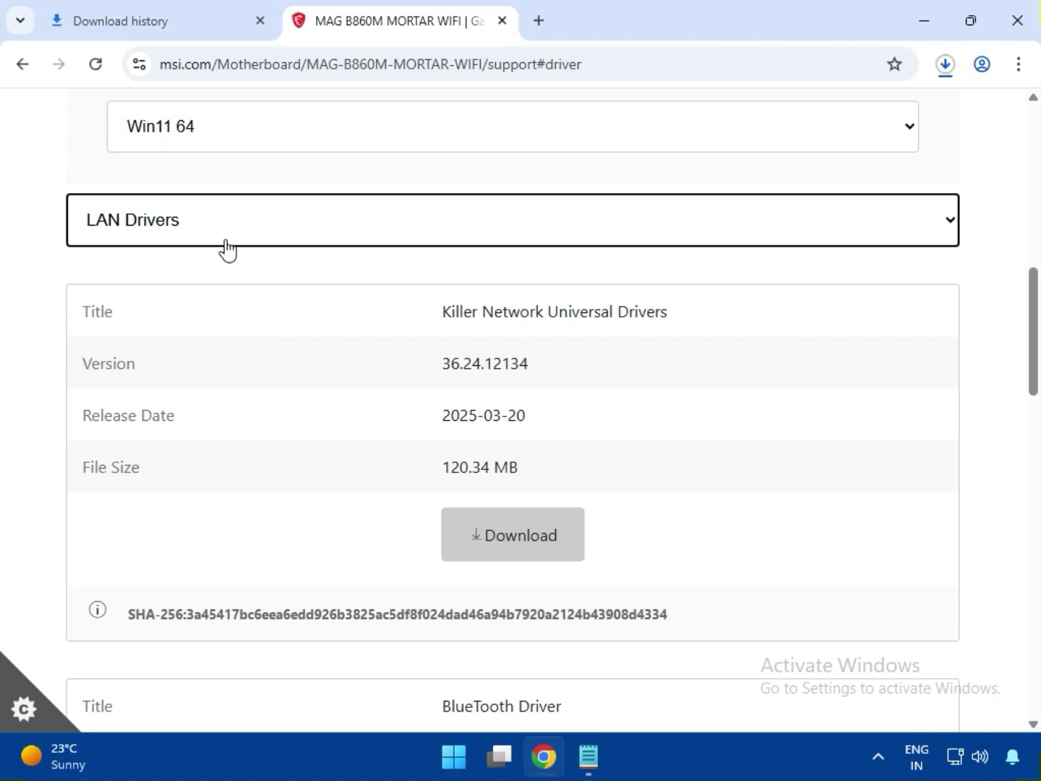
left_click(228, 249)
left_click(226, 318)
left_click(195, 249)
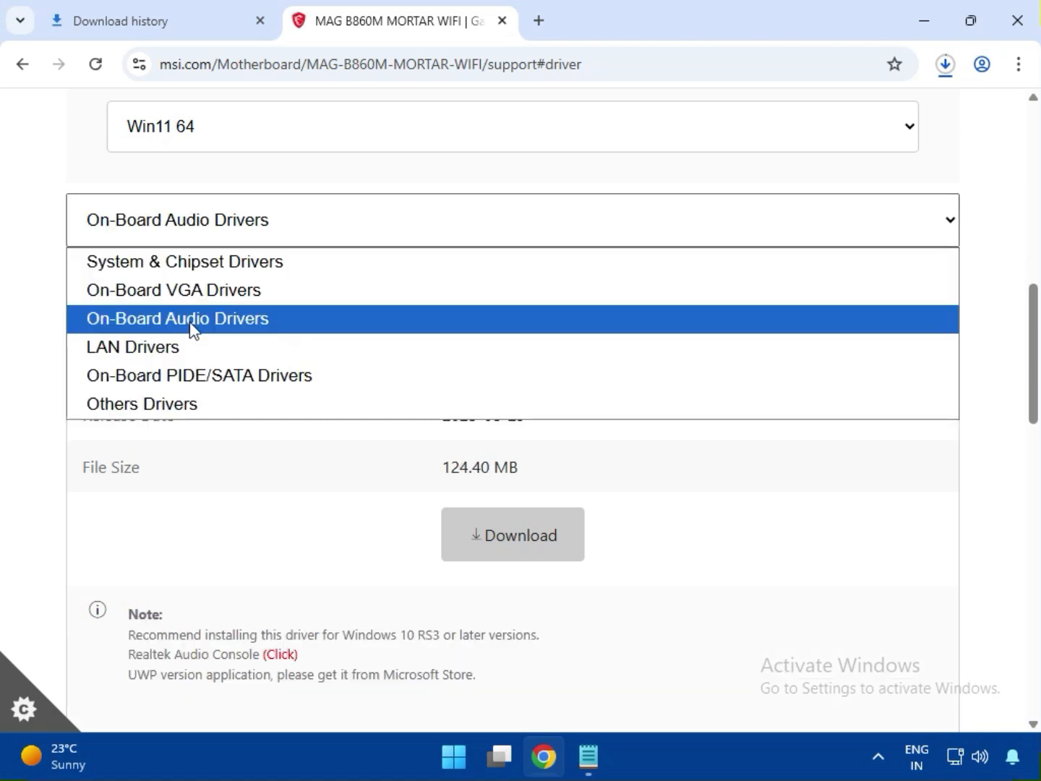
left_click(180, 322)
left_click_drag(478, 322, 626, 331)
left_click(514, 545)
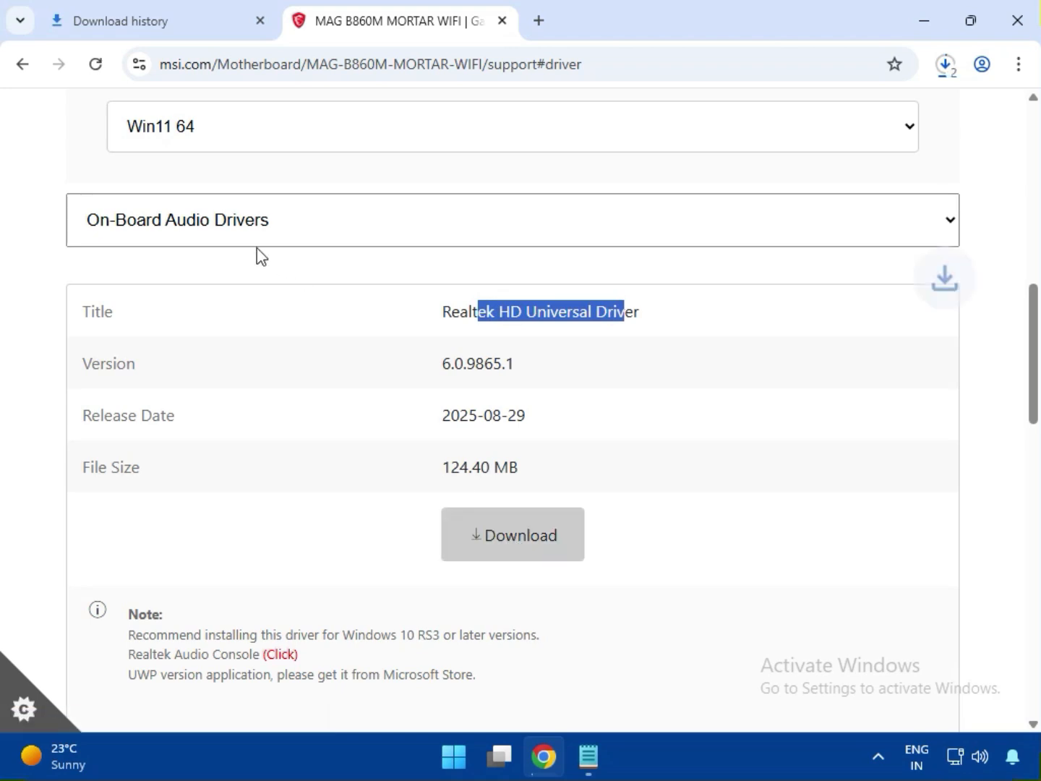
Step: Switch the driver group to LAN Drivers and download the BlueTooth Driver
left_click(245, 228)
left_click(190, 348)
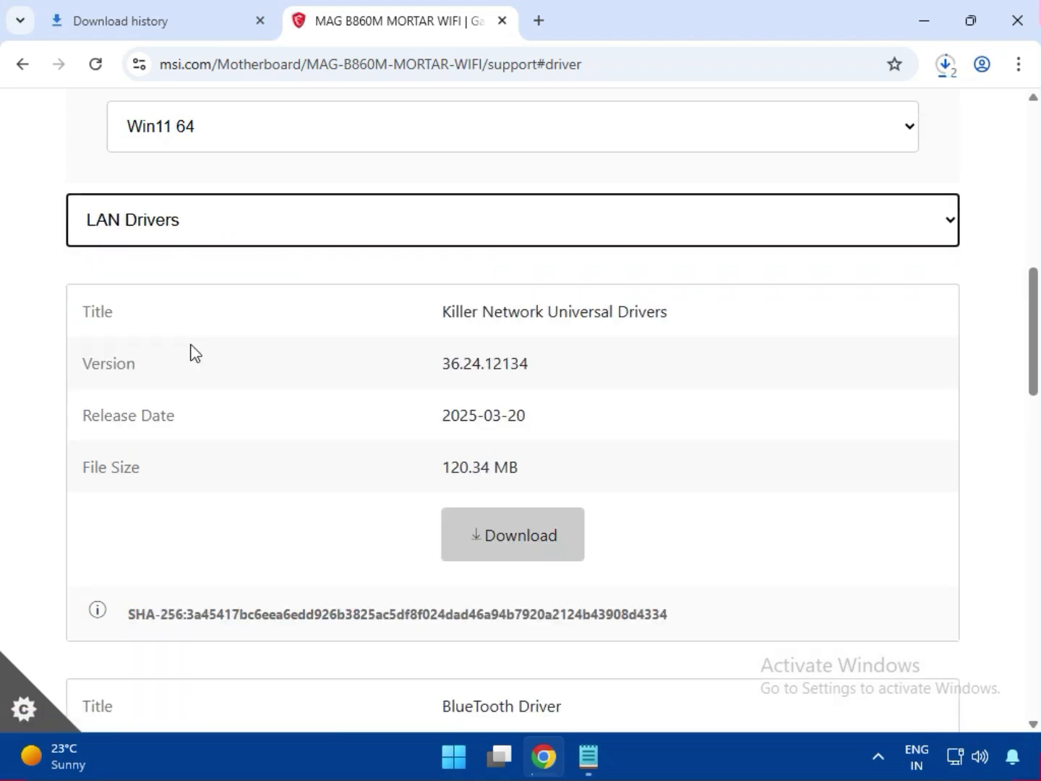
scroll(527, 429, "down", 4)
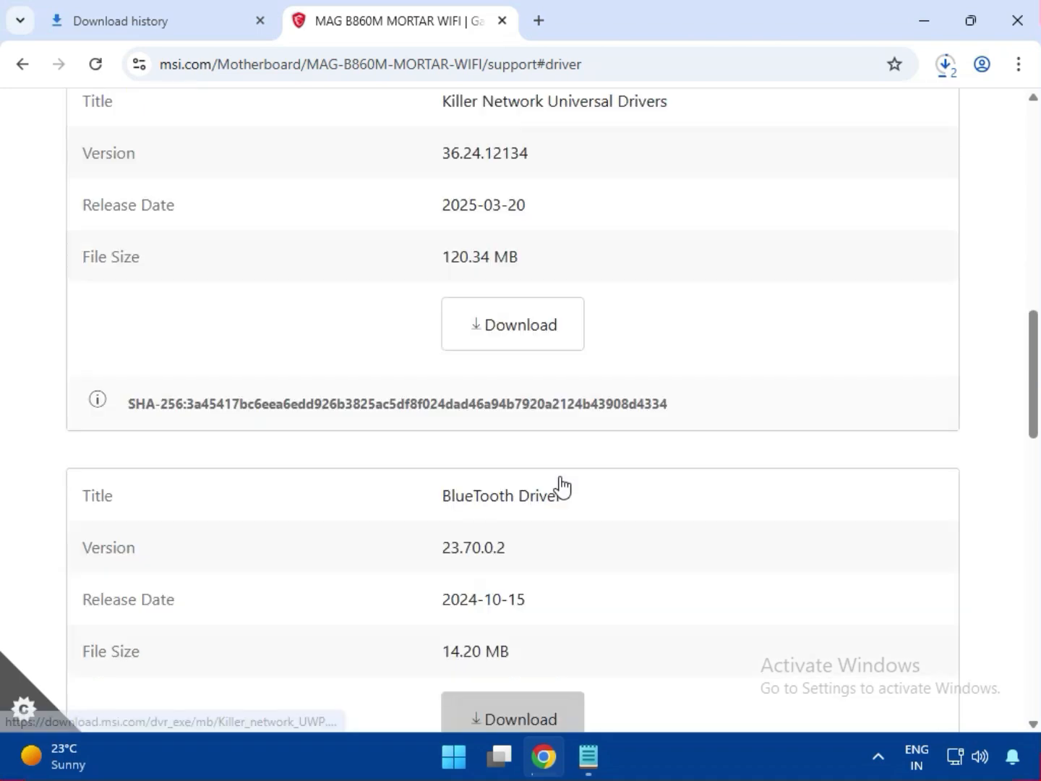
left_click_drag(472, 395, 564, 401)
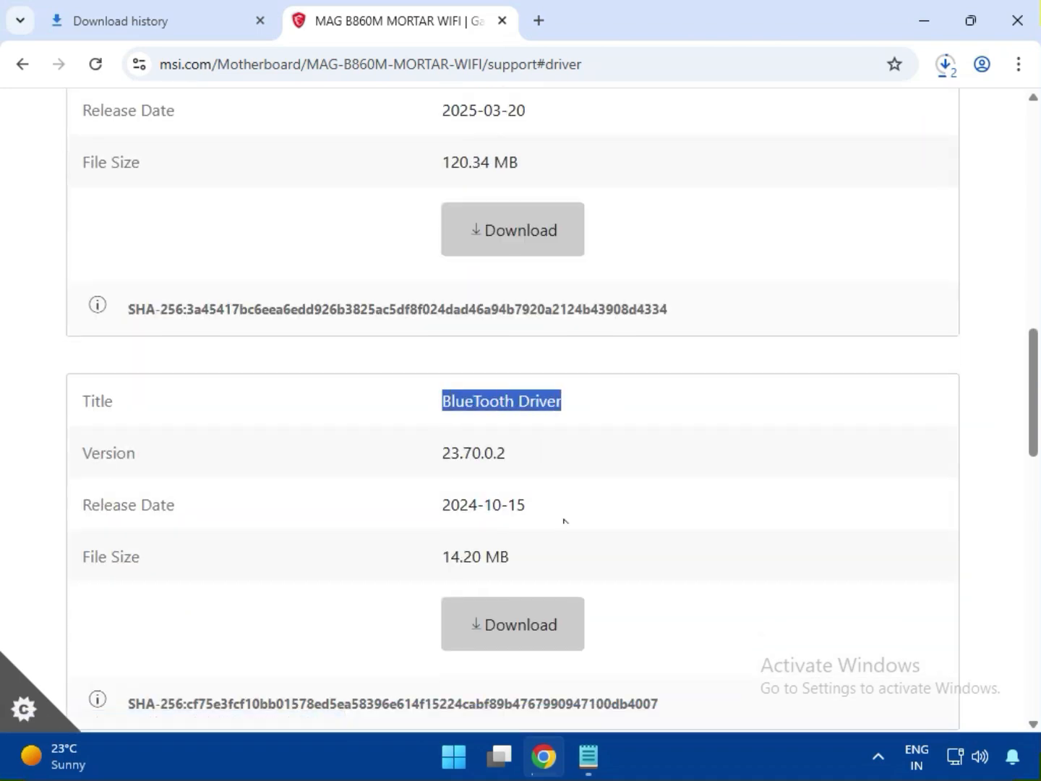
left_click(528, 622)
Step: Download the Killer Network Universal Drivers from the LAN Drivers group
scroll(531, 621, "down", 1)
scroll(531, 615, "down", 3)
scroll(530, 614, "up", 7)
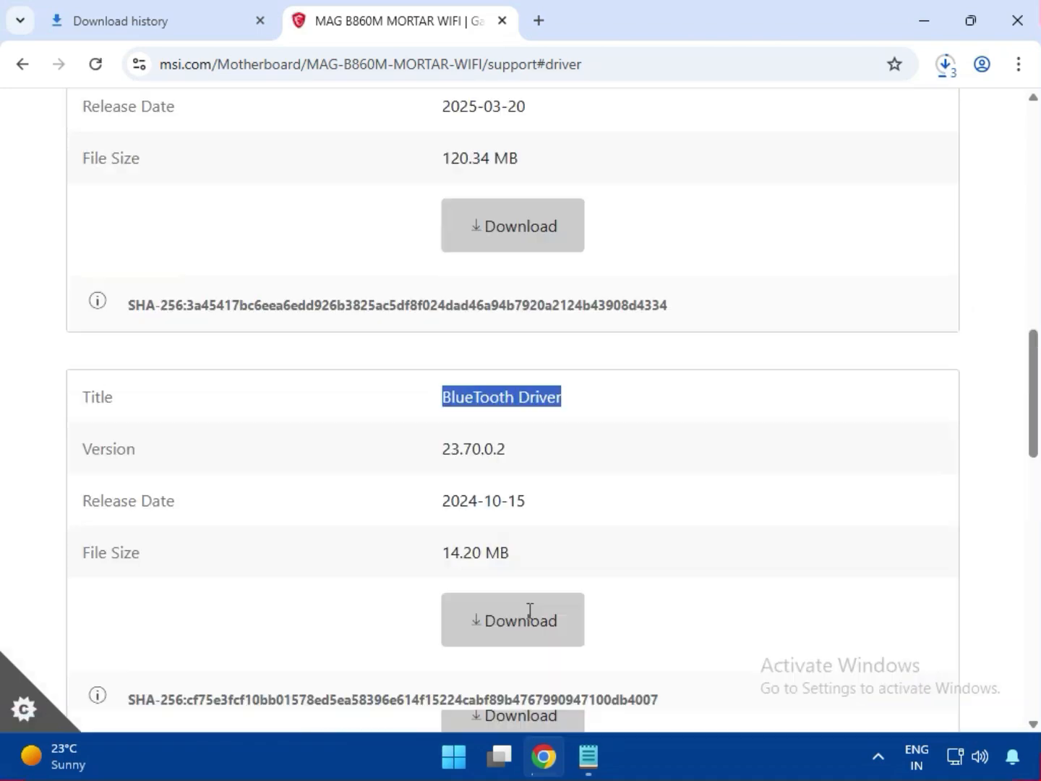
scroll(471, 376, "up", 1)
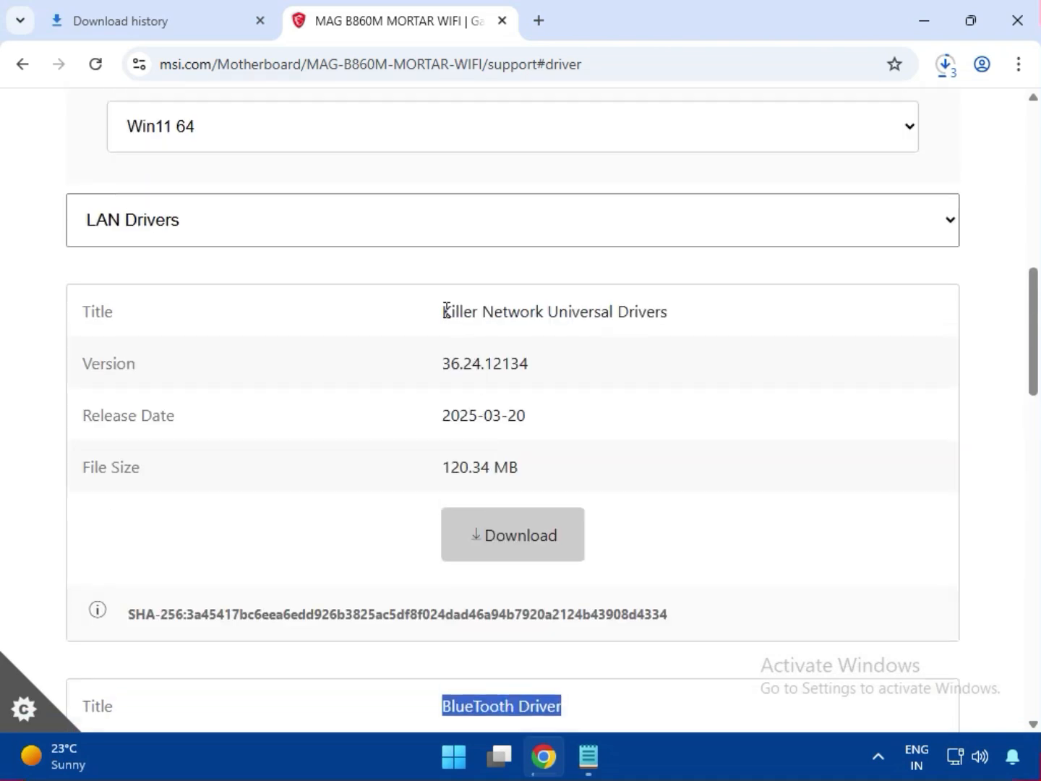
left_click_drag(444, 311, 714, 356)
left_click(536, 523)
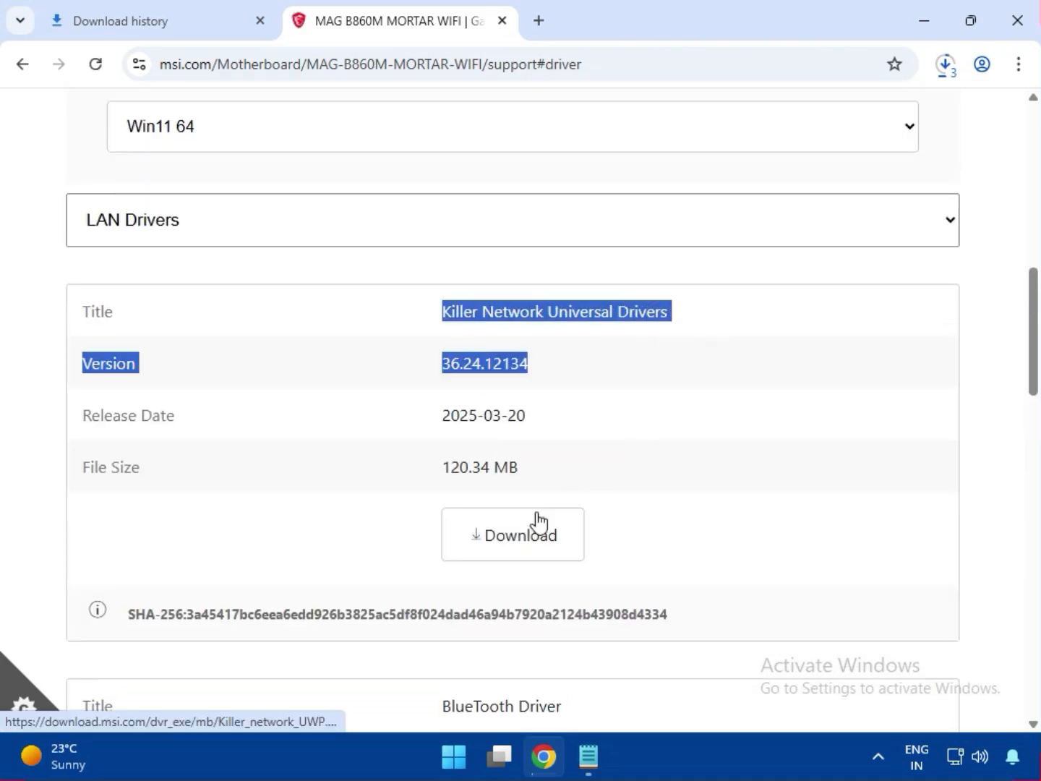
Step: Open the full download history and show the downloaded bt_drivers (3).zip in its folder
left_click(956, 66)
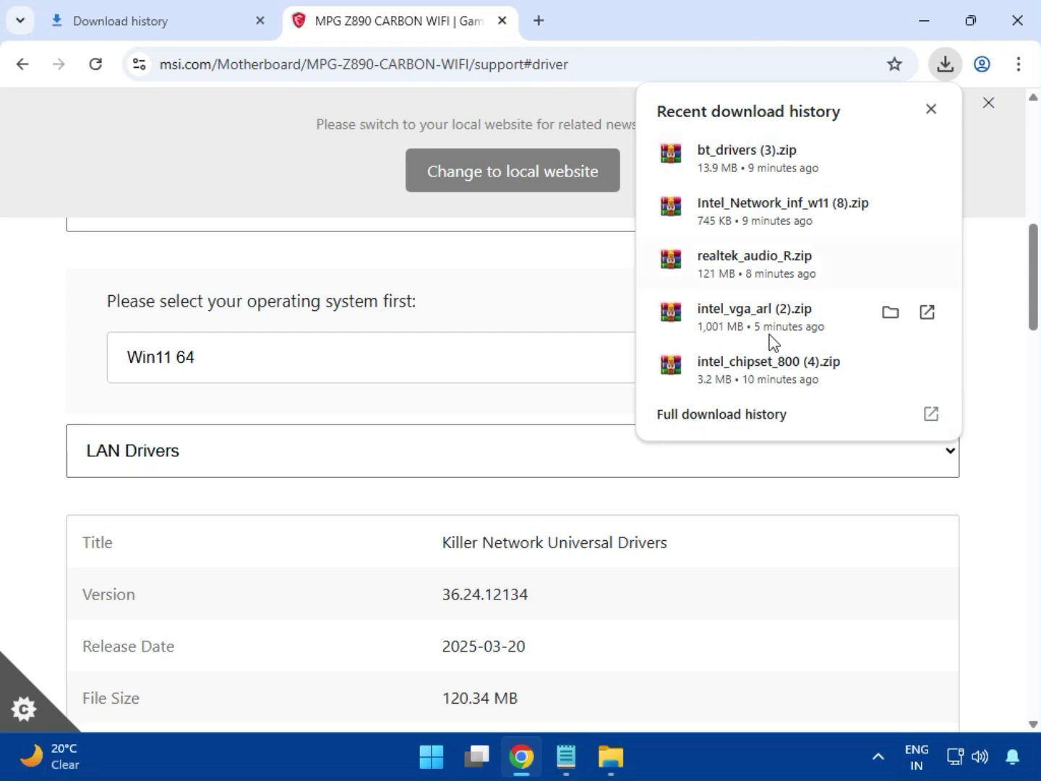
left_click(698, 426)
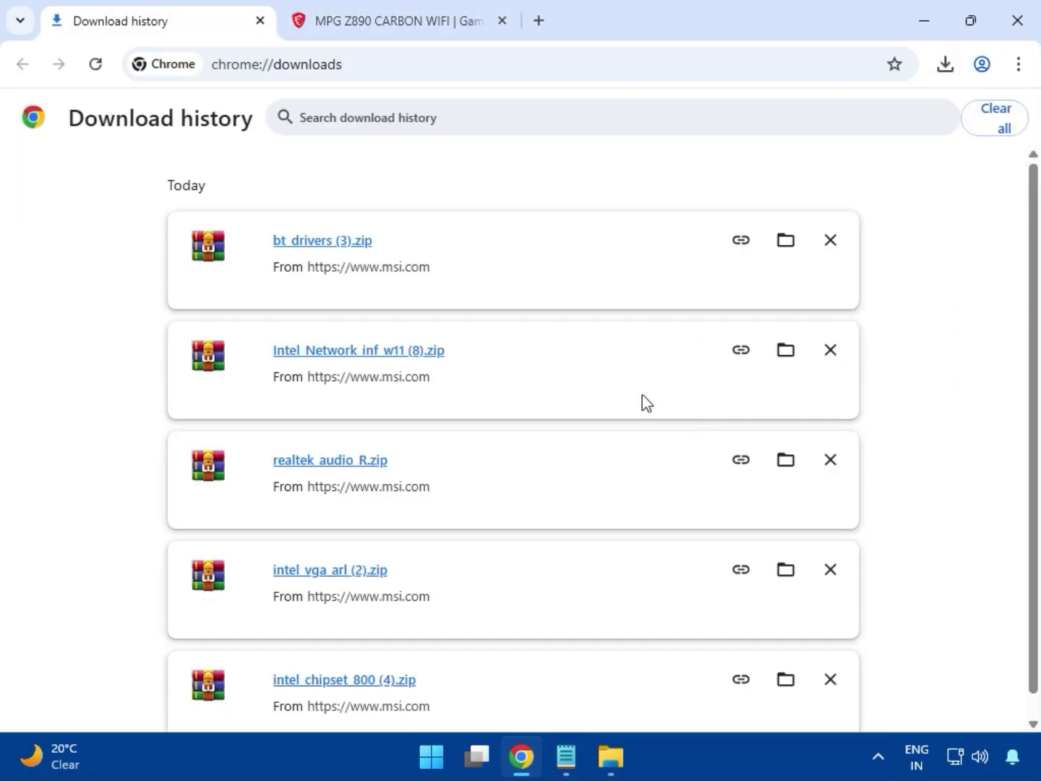
left_click(781, 245)
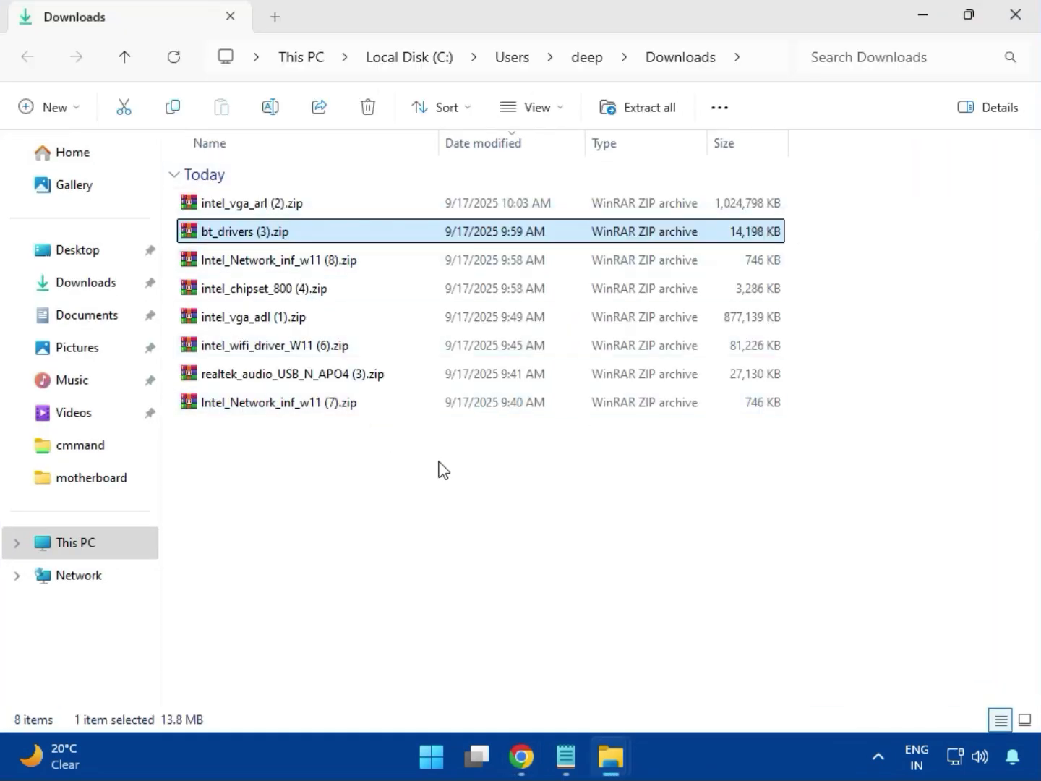
Step: Open the intel_vga_arl (2).zip archive, dismiss the license reminder and enter the Intel VGA Driver_32.0.101.6629 folder
left_click(290, 209)
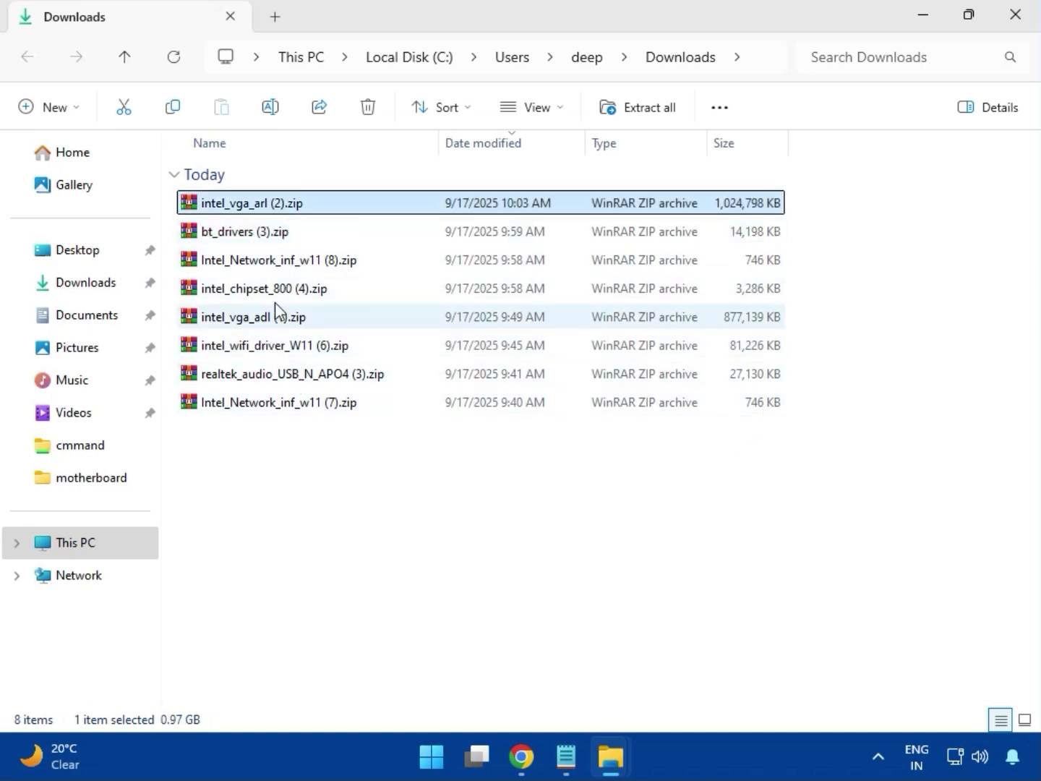
double_click(283, 209)
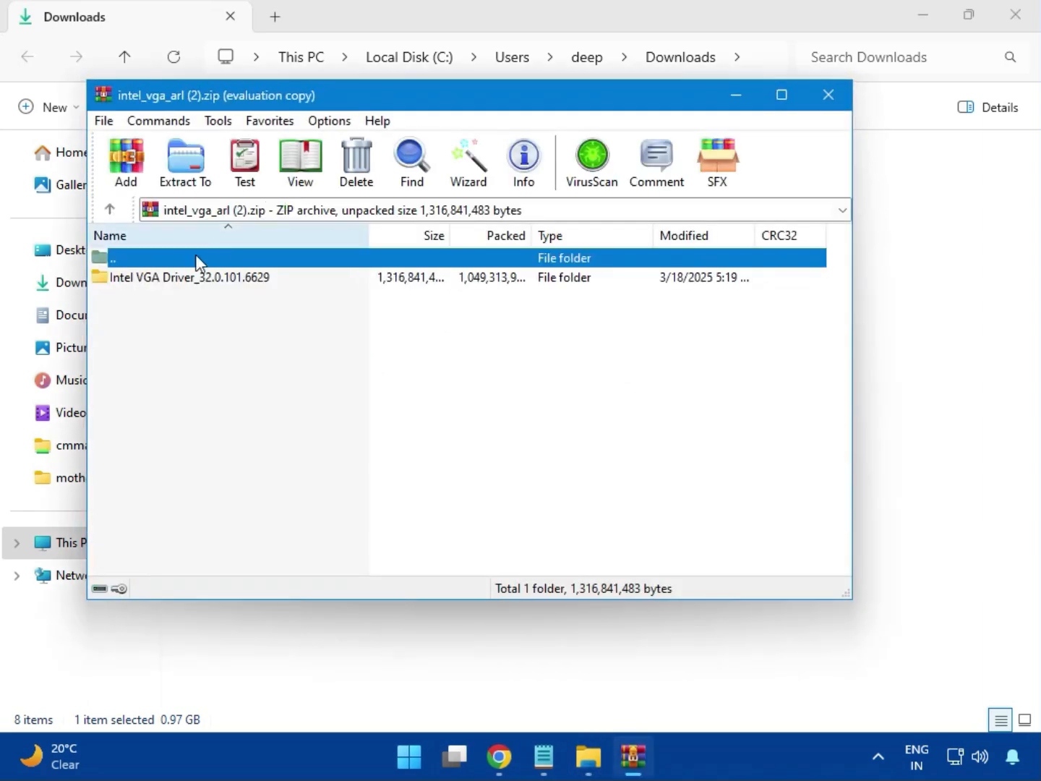
left_click(185, 282)
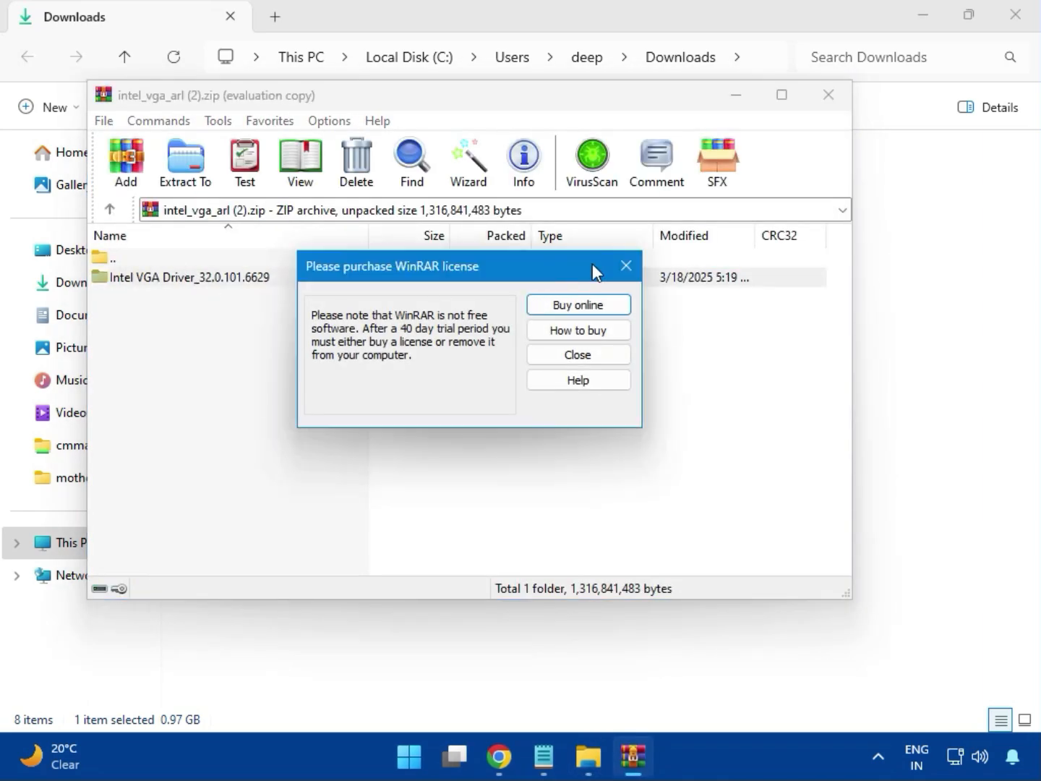
left_click(625, 267)
double_click(218, 277)
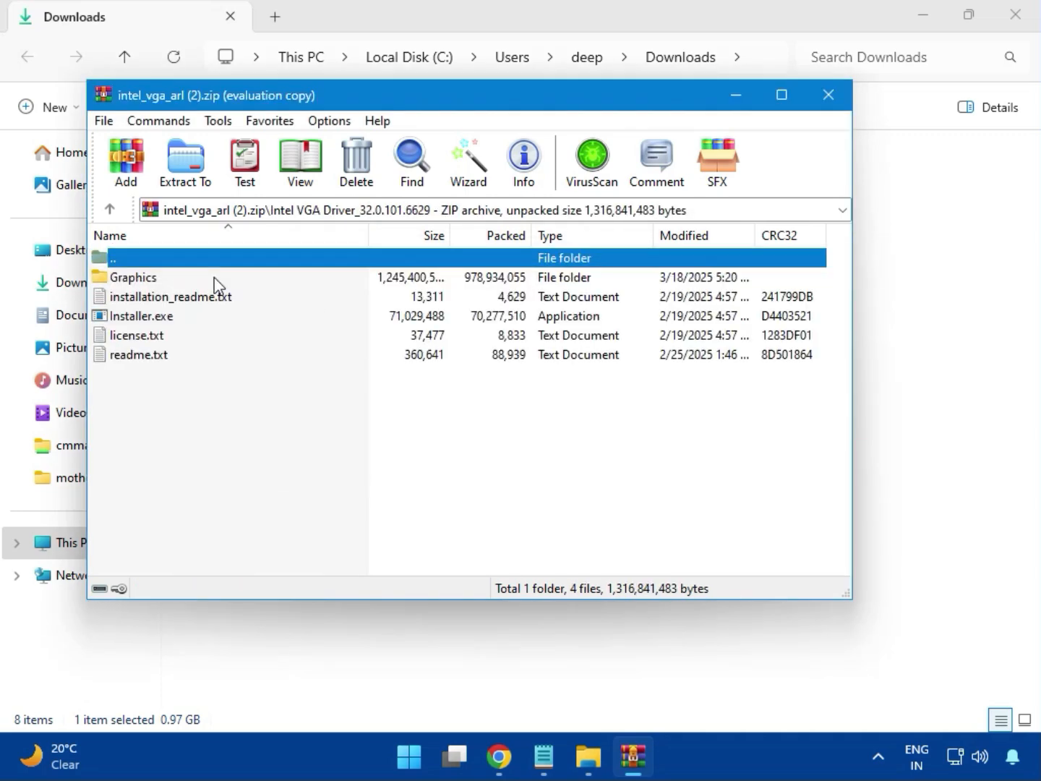
Step: Run Installer.exe from the archive with permission to change the device, and begin the Intel graphics driver installation
left_click(174, 322)
double_click(205, 317)
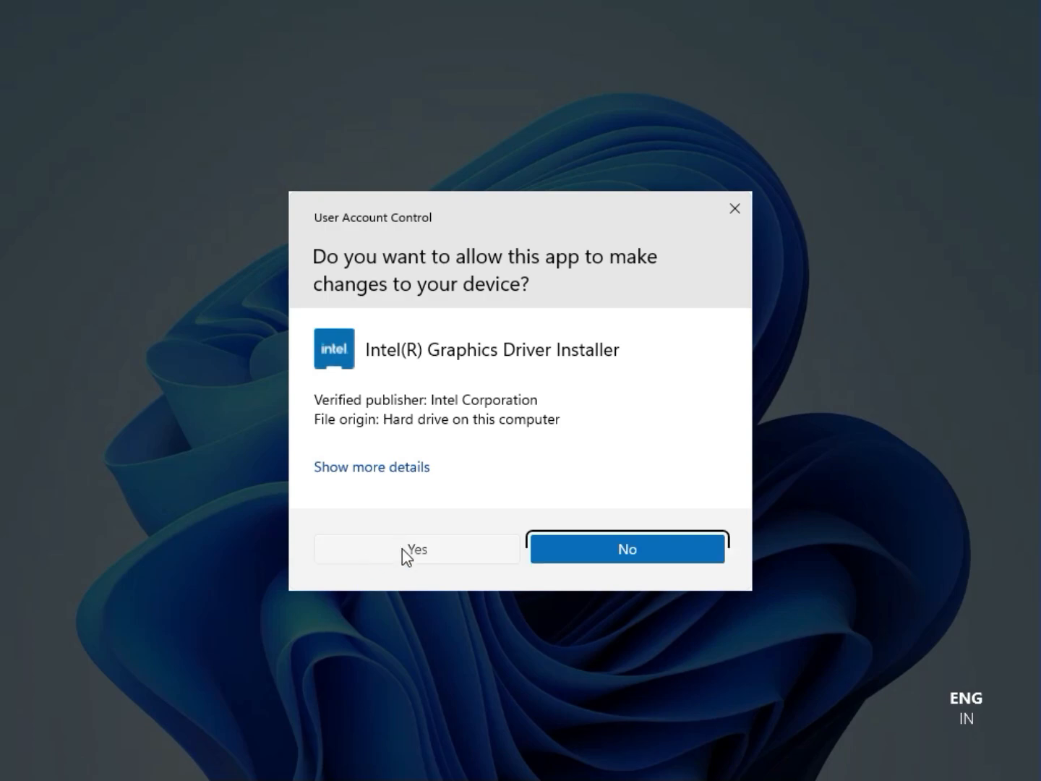
left_click(405, 550)
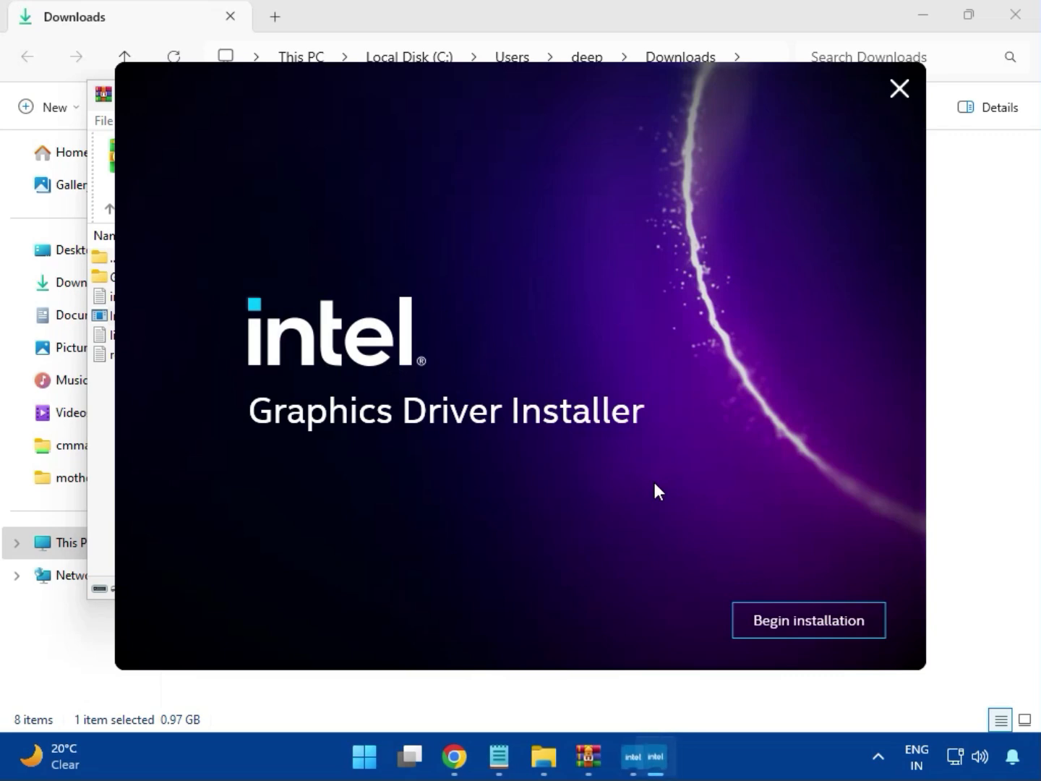
left_click(794, 620)
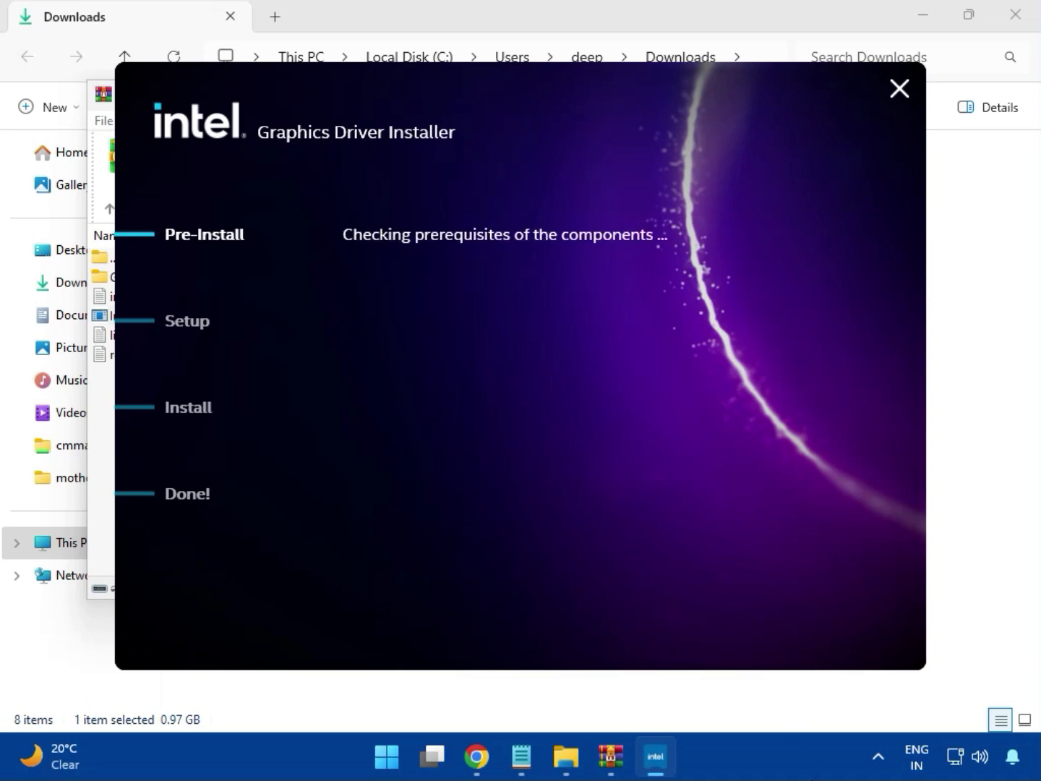
left_click(840, 629)
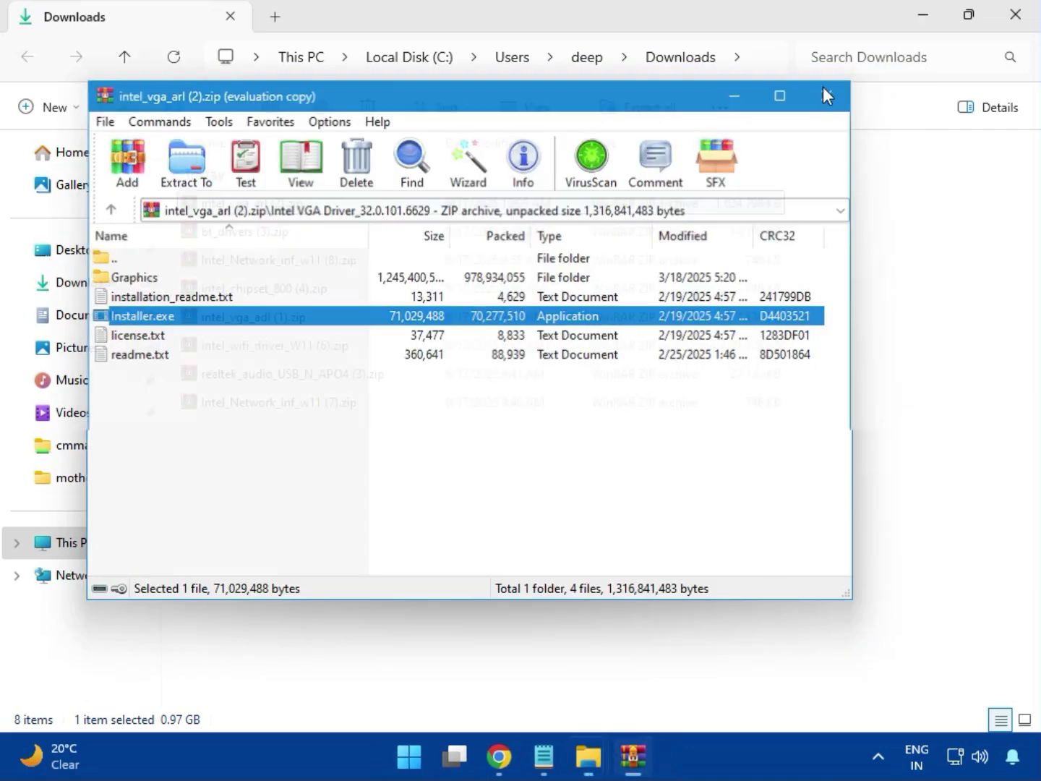
Step: Close the graphics driver archive, open bt_drivers (3).zip and enter its Intel BlueTooth Driver_23.70.0.2 folder
left_click(823, 87)
left_click(218, 238)
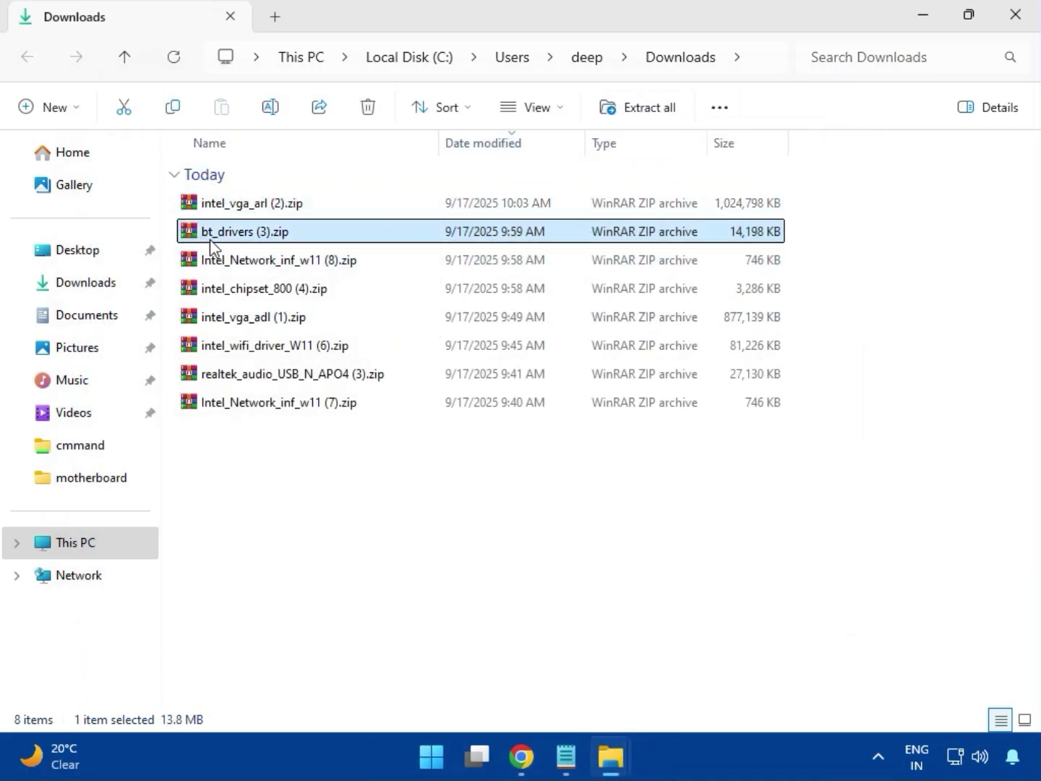
double_click(250, 238)
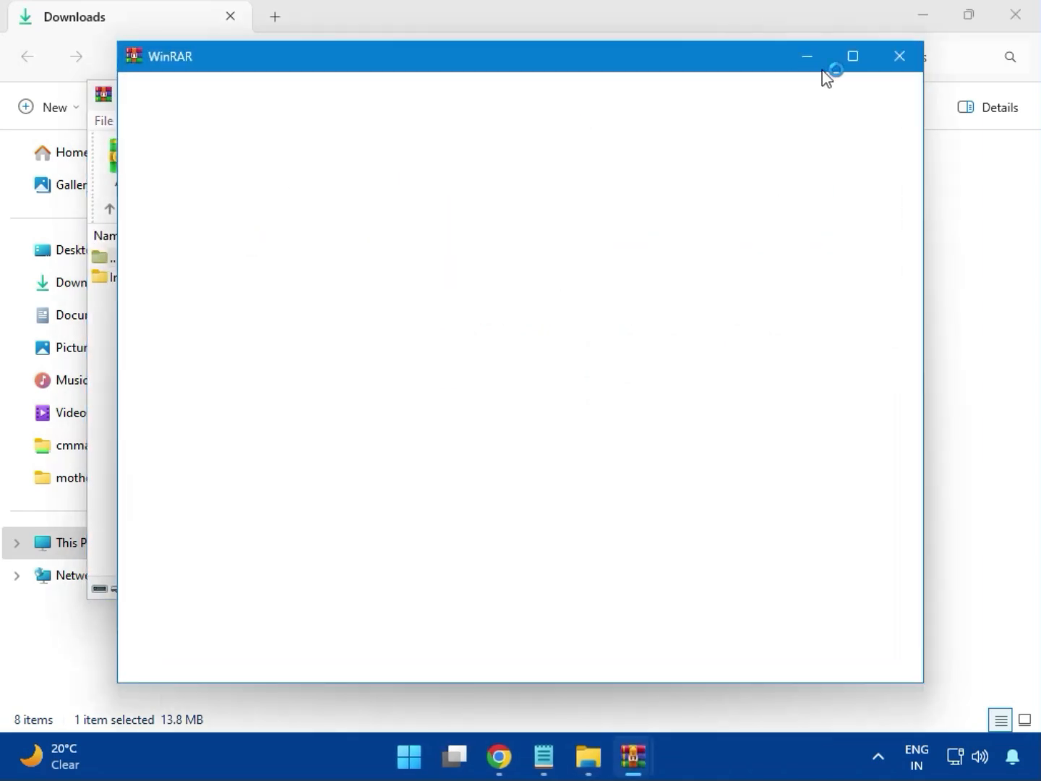
left_click(901, 56)
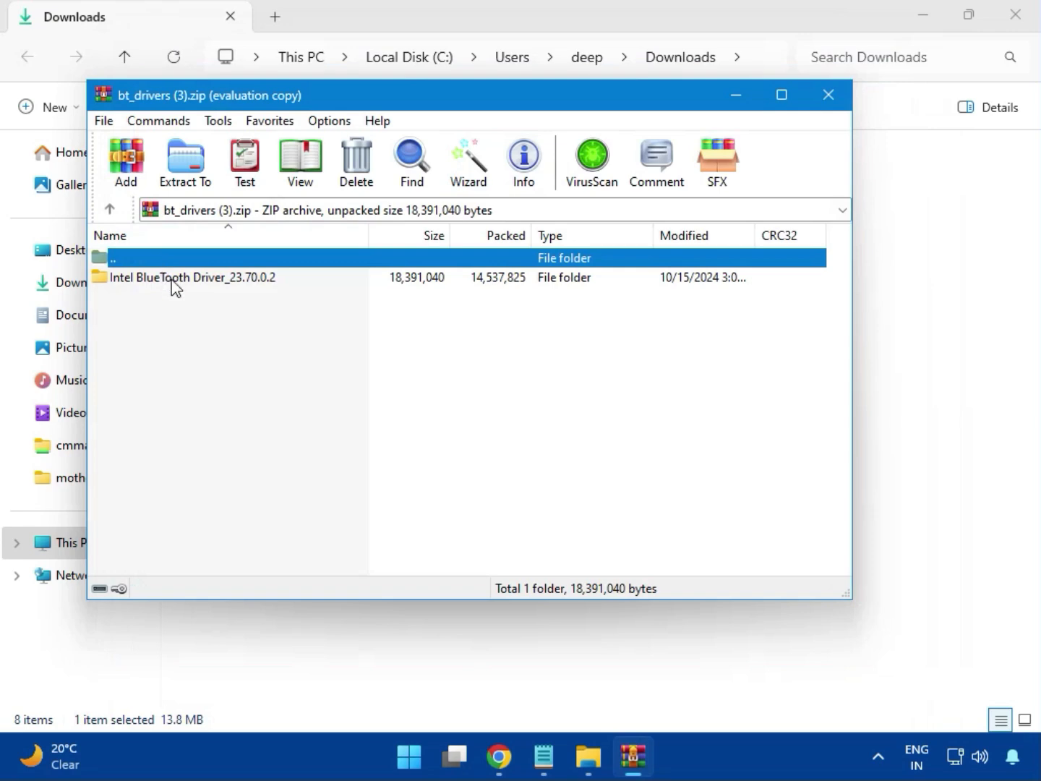
left_click(119, 280)
double_click(194, 279)
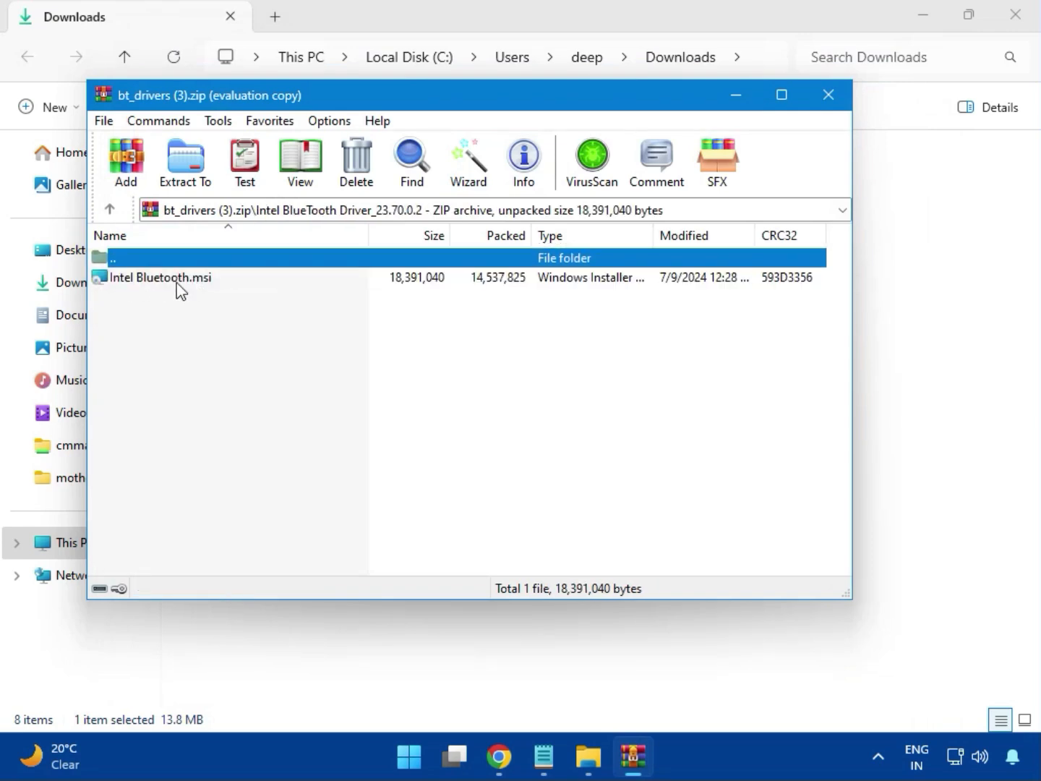
Step: Install Intel Bluetooth.msi with the license terms accepted, the Typical setup type and permission to change the device, and close the archive
double_click(173, 279)
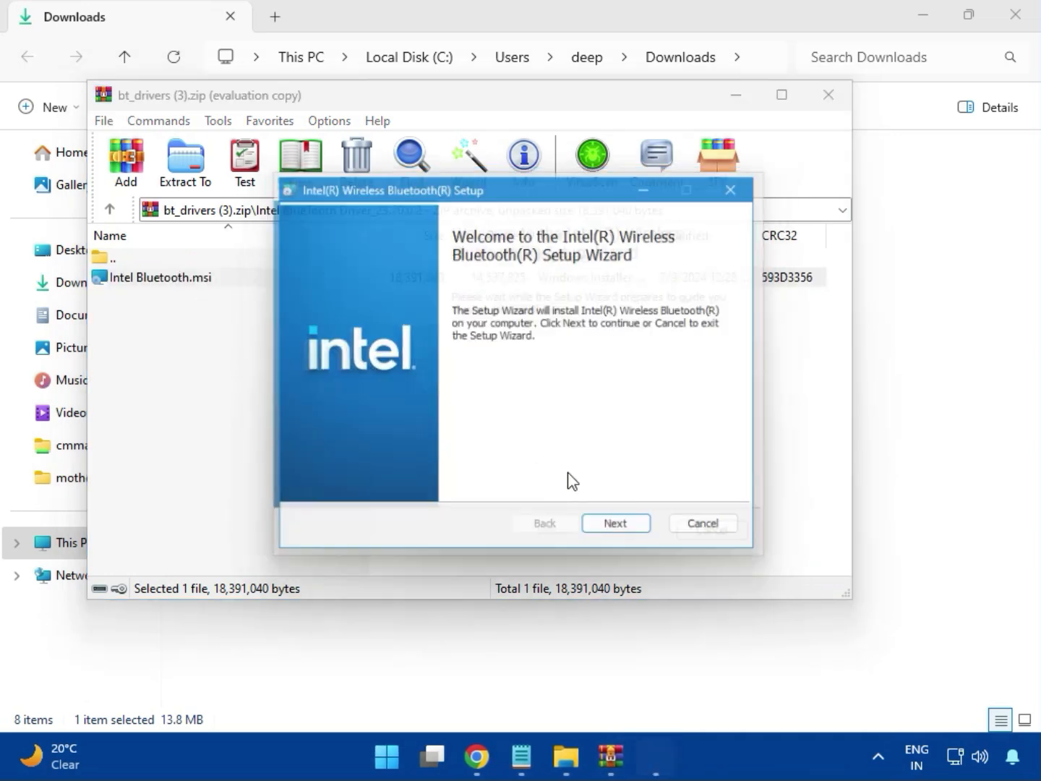
left_click(626, 534)
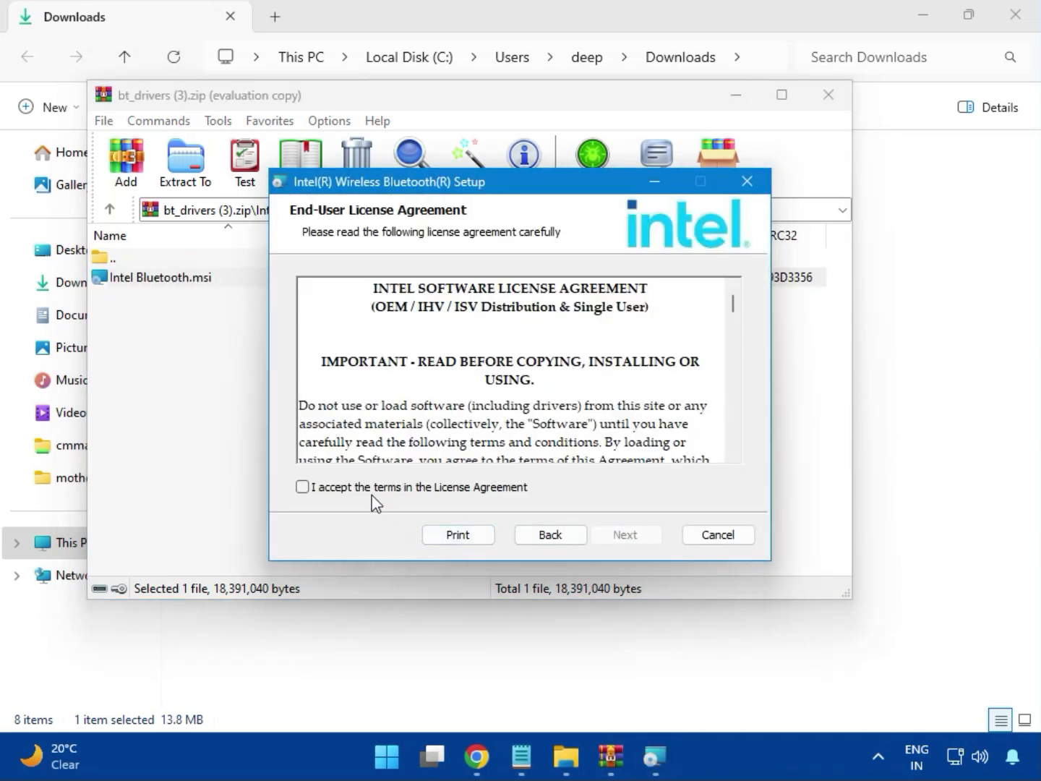
left_click(372, 491)
left_click(619, 534)
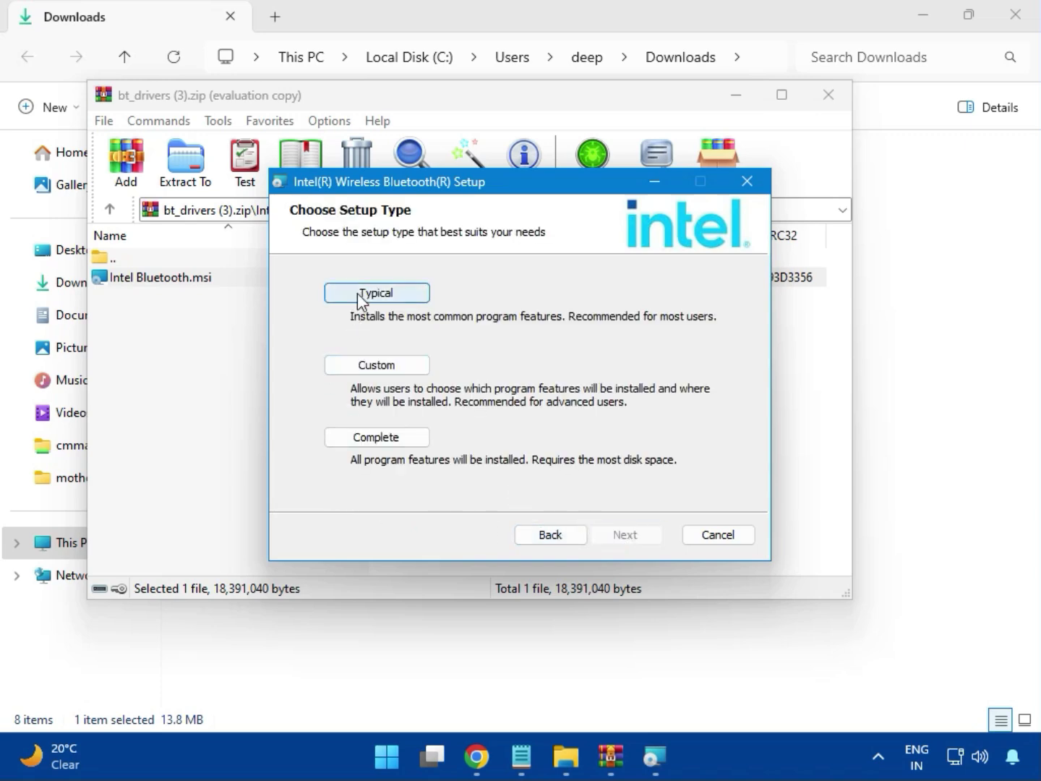
left_click(361, 298)
left_click(597, 534)
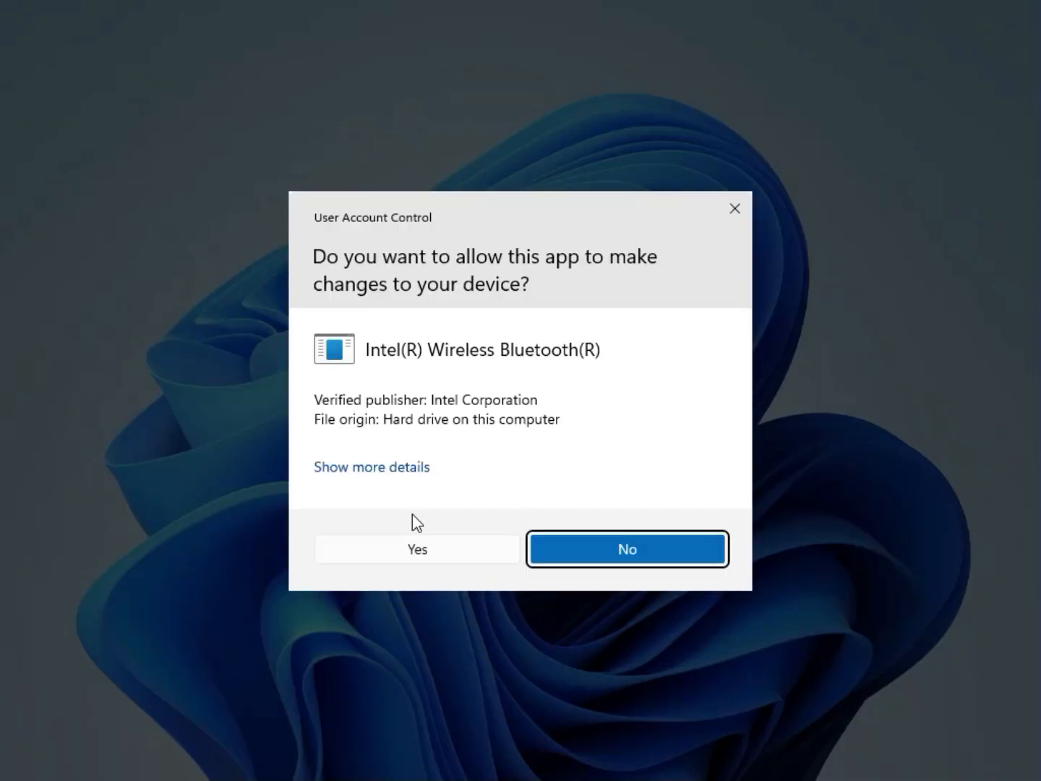
left_click(400, 540)
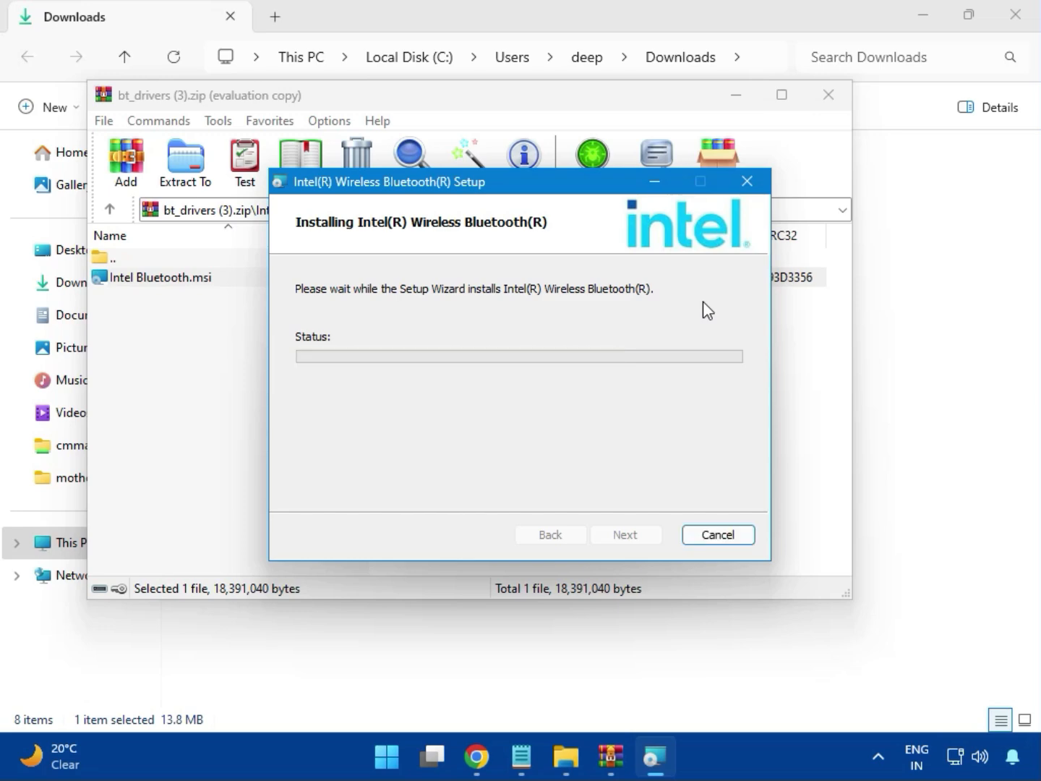
left_click(626, 536)
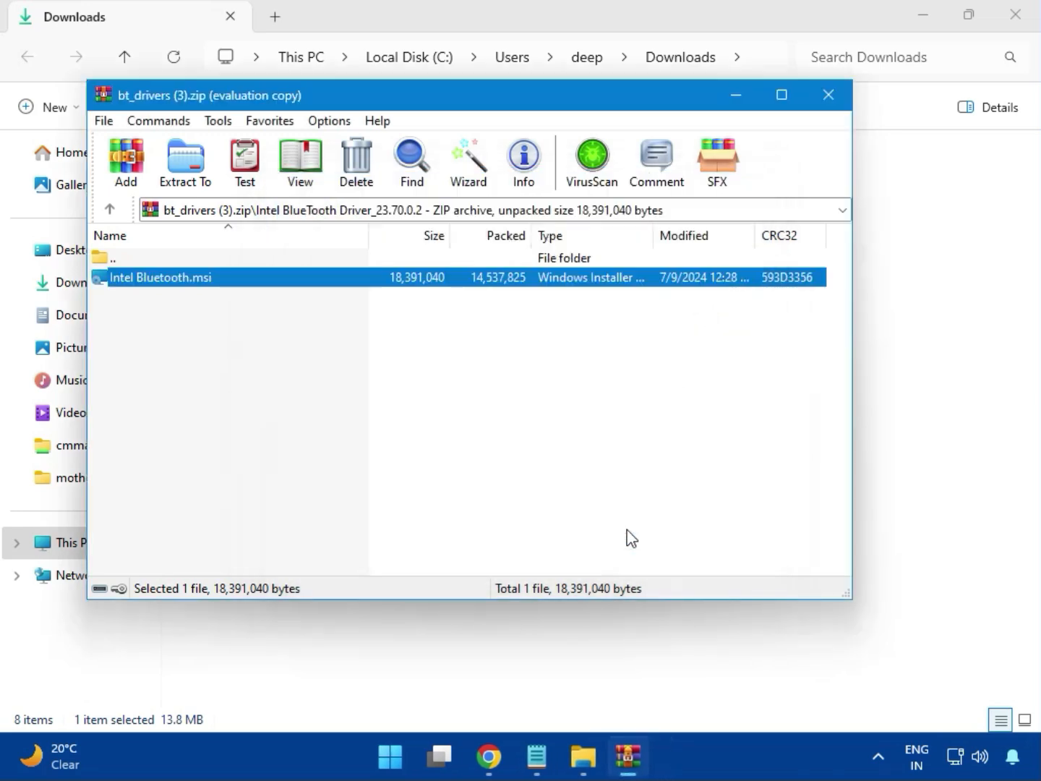
left_click(838, 107)
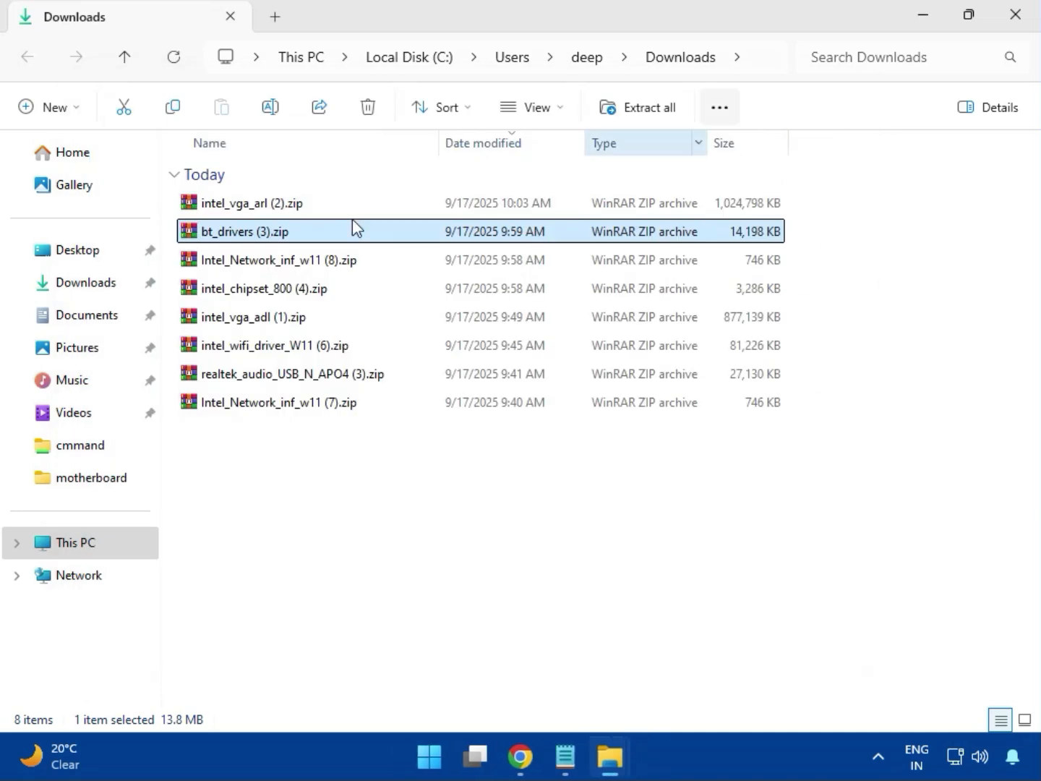
Step: Open the Intel_Network_inf_w11 (8).zip archive, dismiss the WinRAR window and enter the W11 folder
left_click(272, 270)
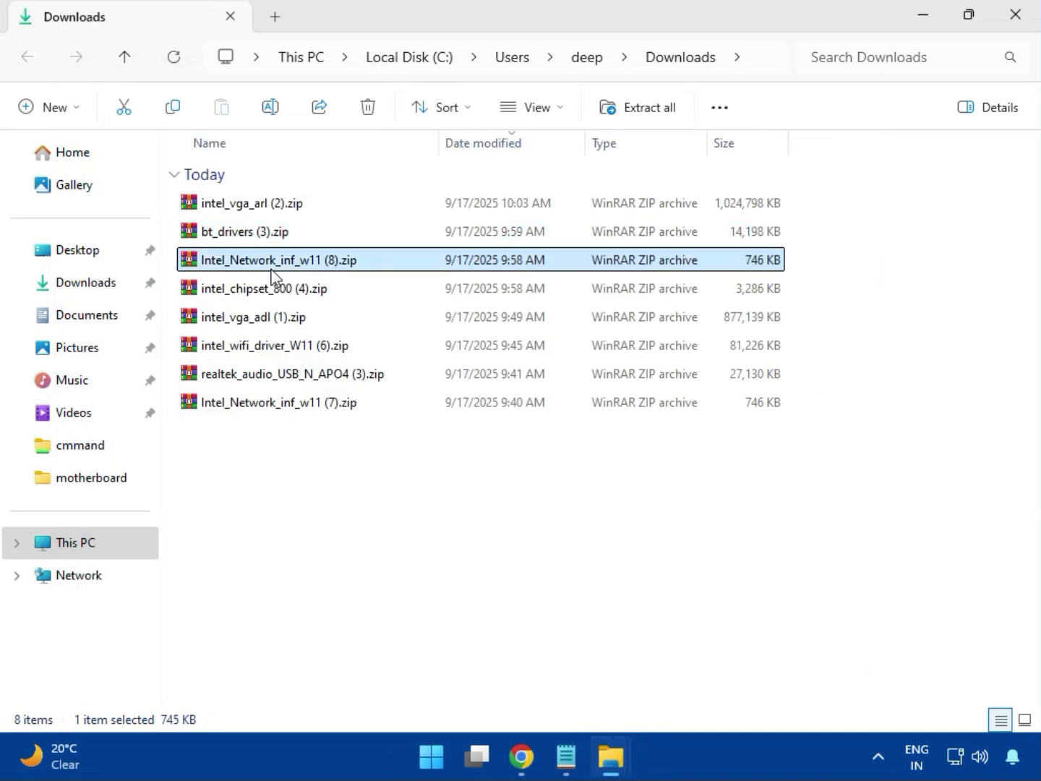
double_click(289, 264)
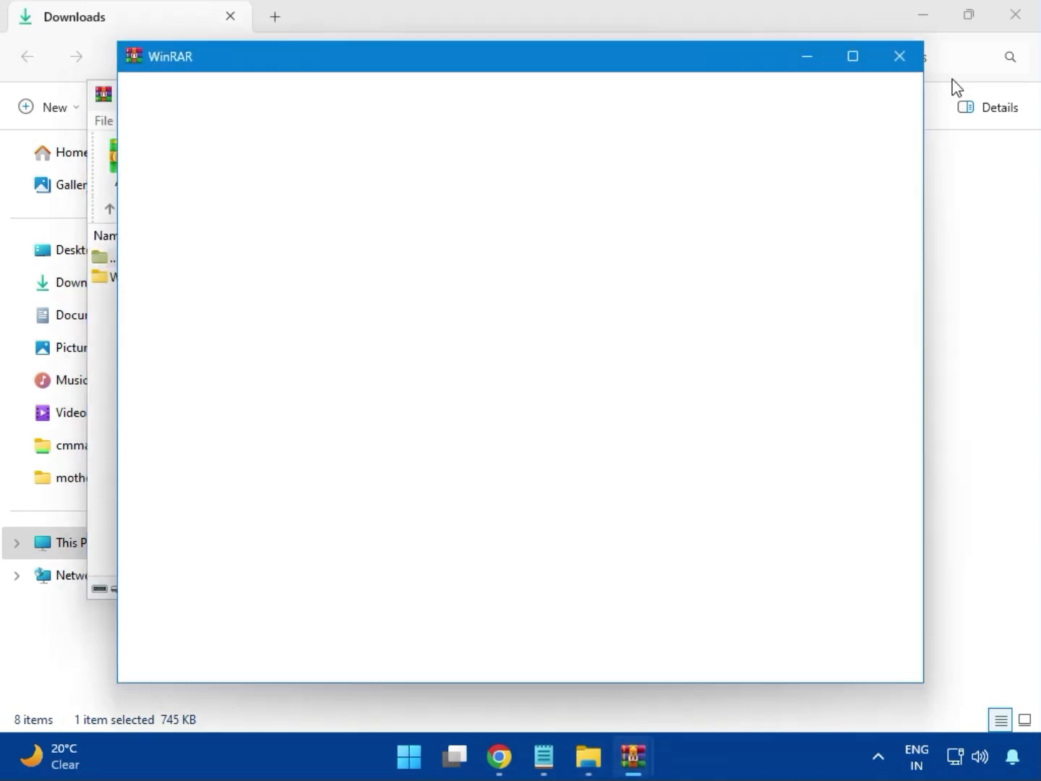
left_click(900, 58)
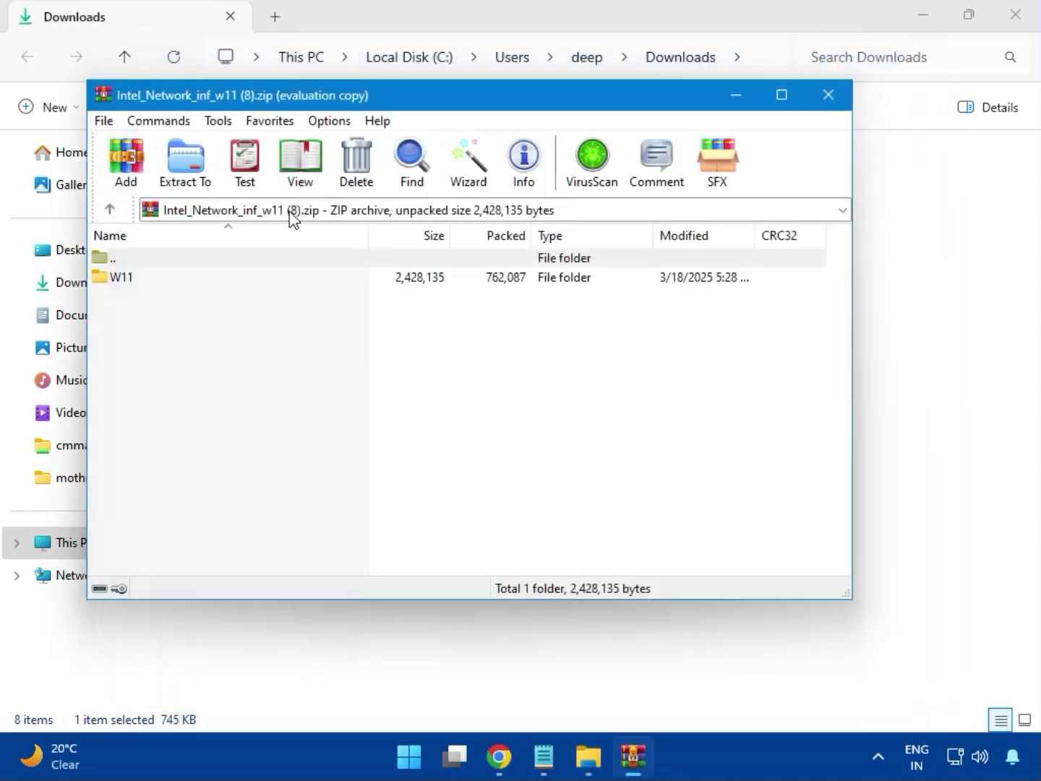
left_click(127, 283)
double_click(131, 286)
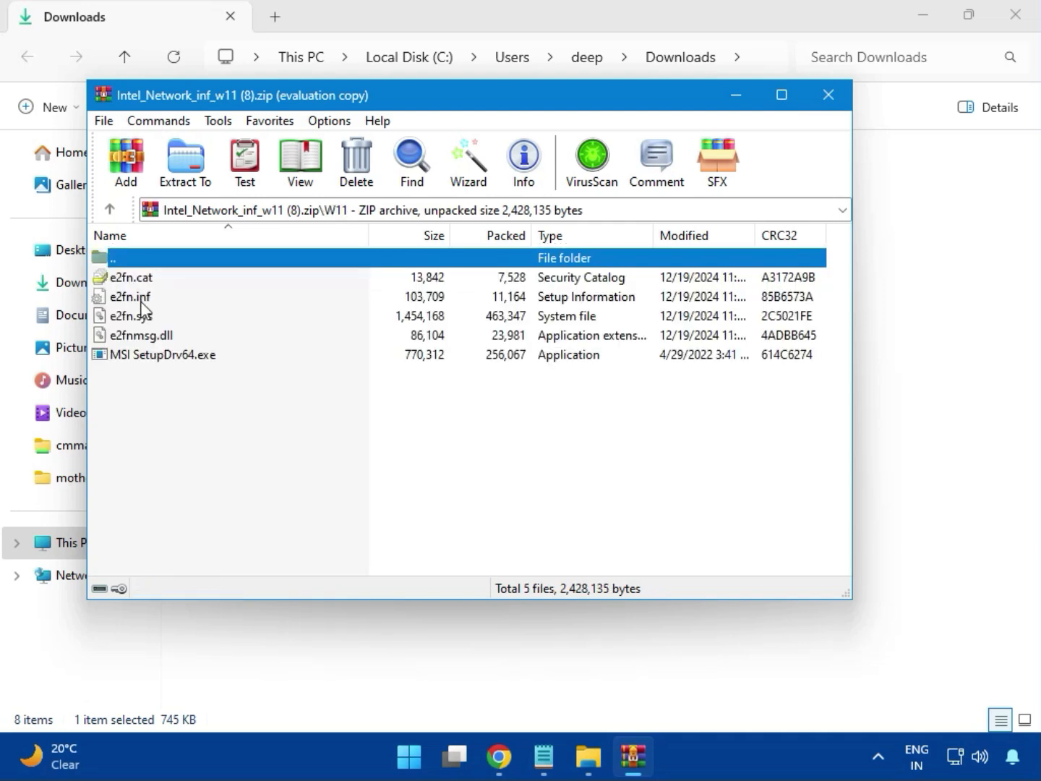
Step: Try to install the Intel network driver by running MSI SetupDrv64.exe with permission to change the device, and close the tool and archive
double_click(195, 360)
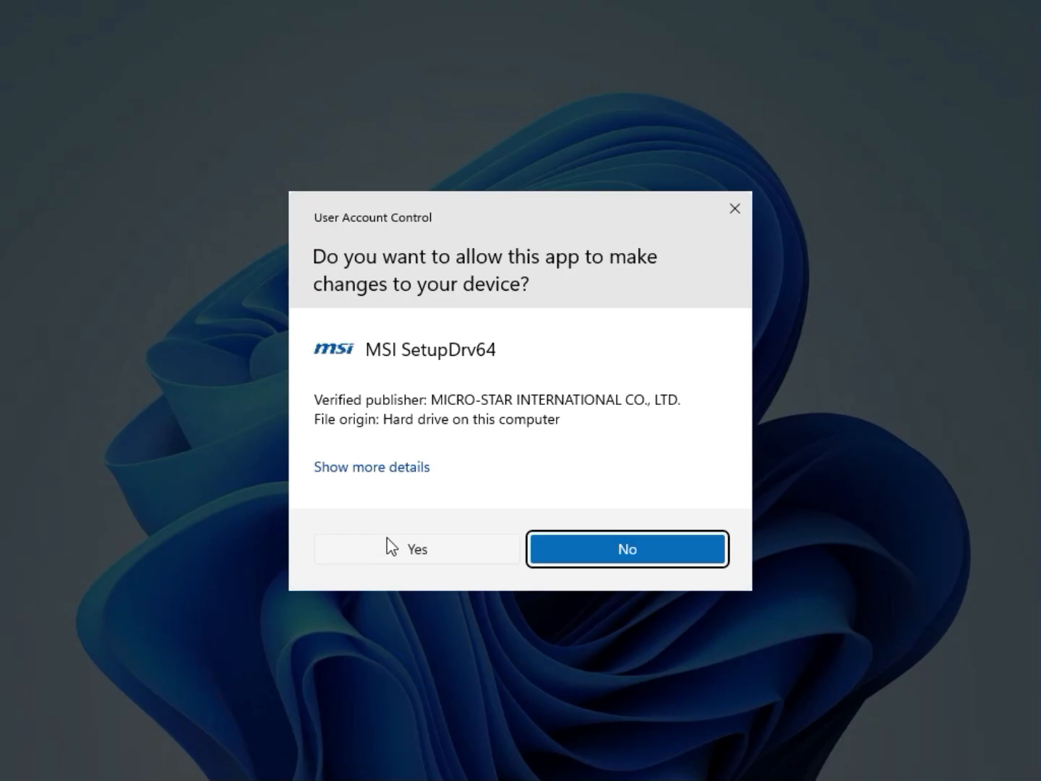
left_click(388, 538)
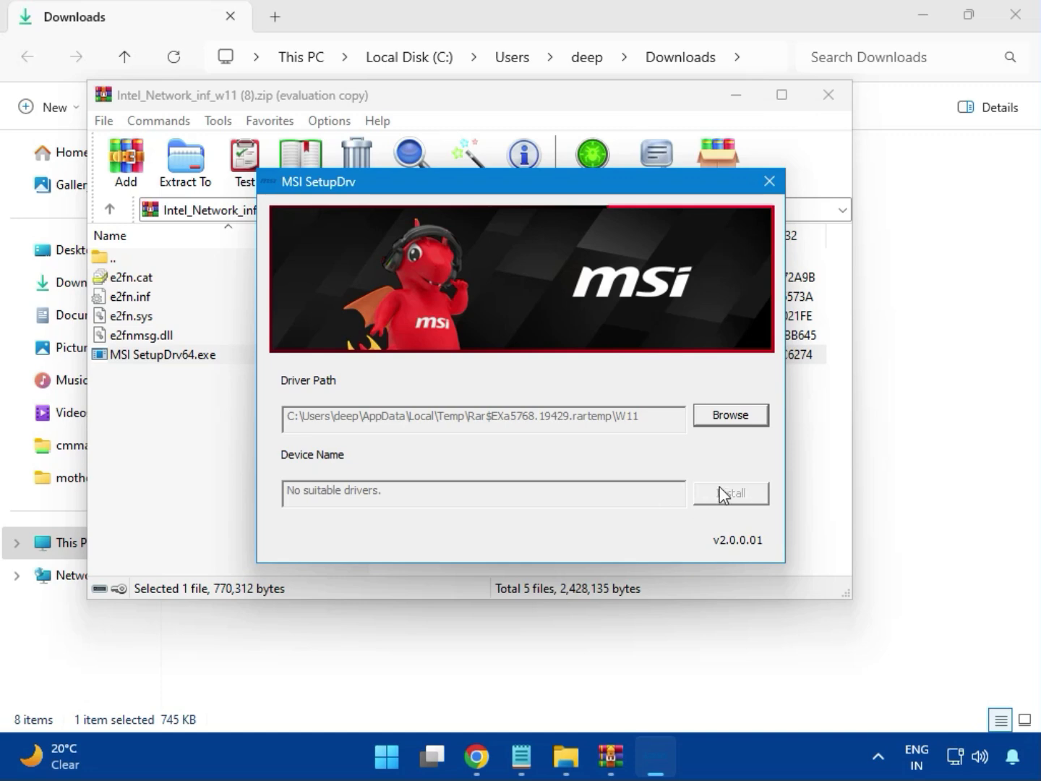
left_click(770, 181)
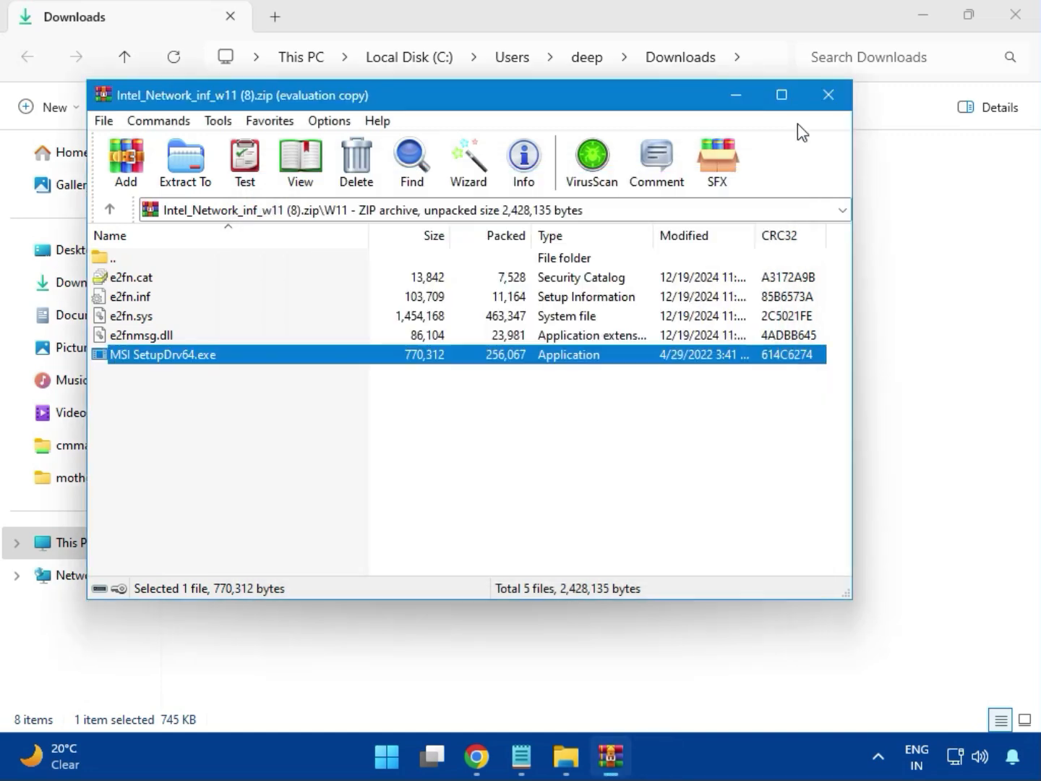
left_click(829, 95)
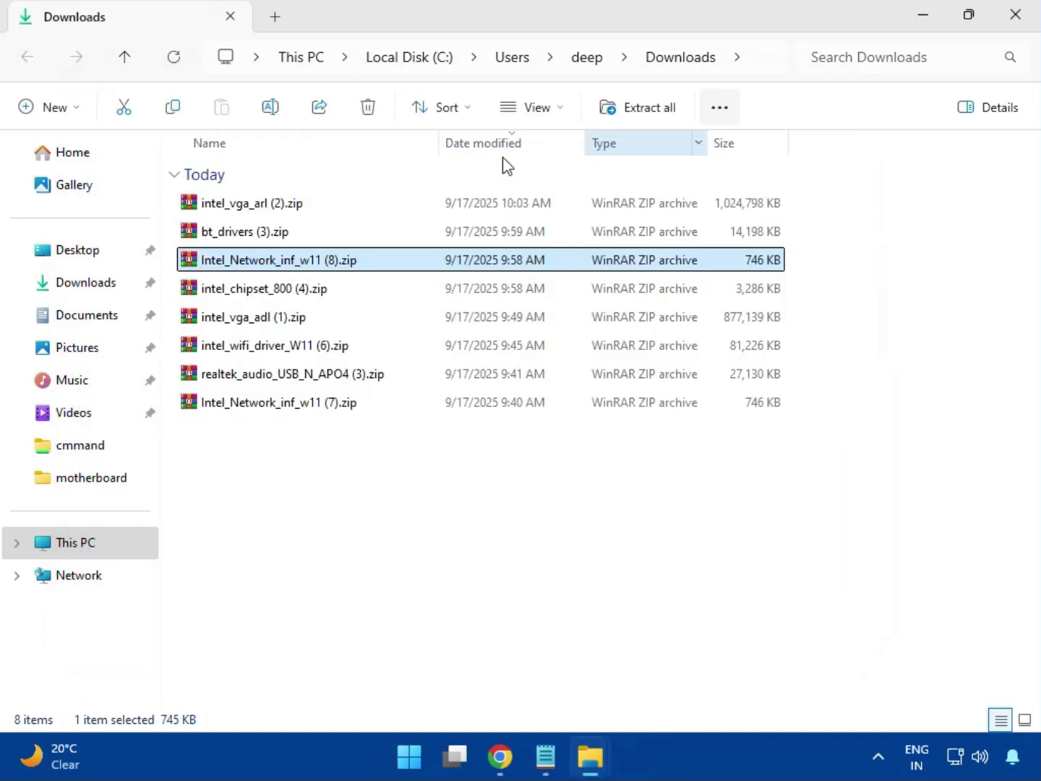
Step: Open the intel_chipset_800 (4).zip archive, dismiss the license reminder and enter the Intel Chipset Driver_10.1.20062.8627 folder
left_click(241, 293)
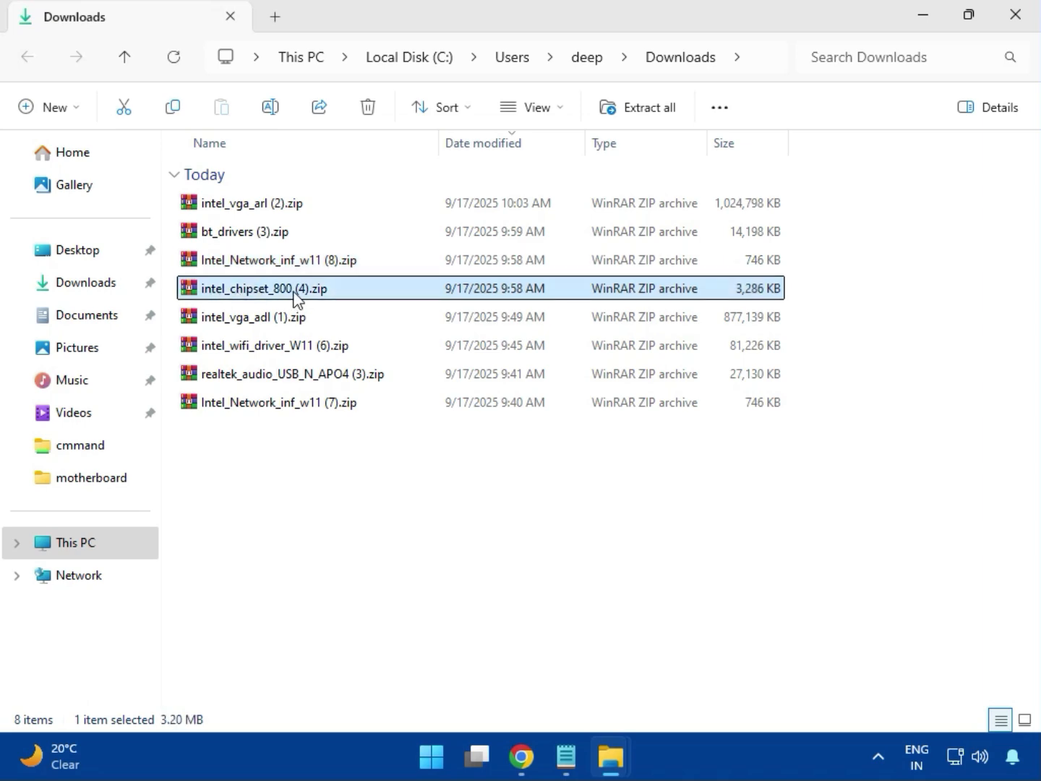
double_click(296, 293)
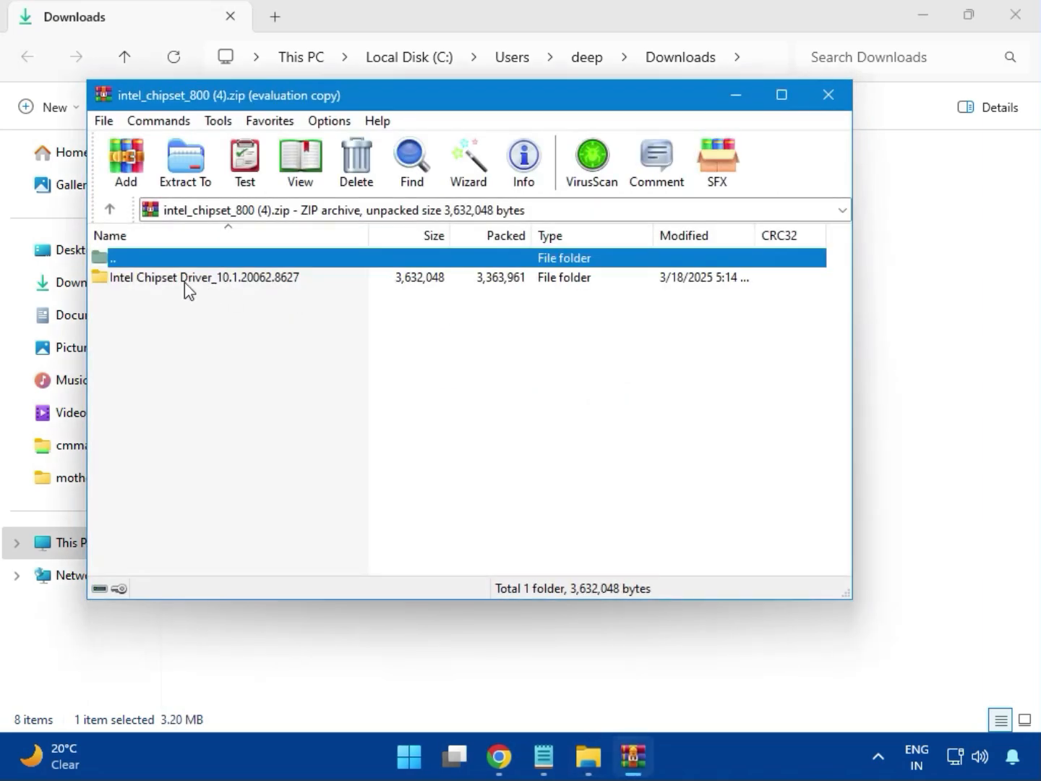
left_click(144, 282)
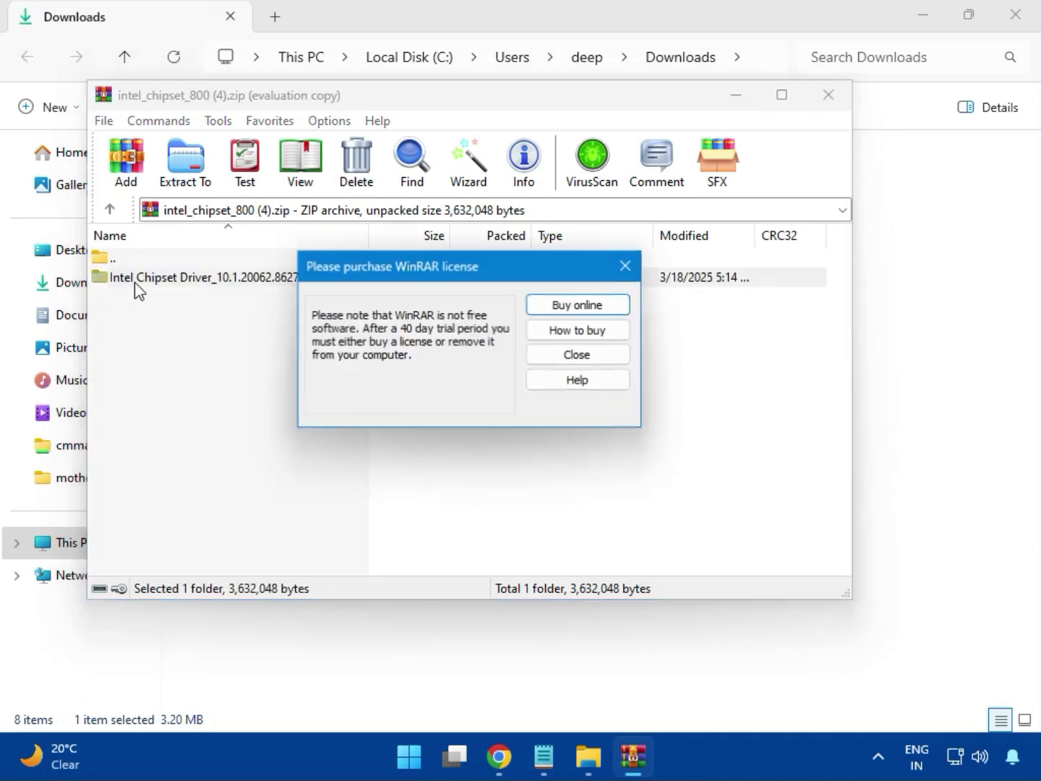
left_click(626, 265)
double_click(255, 283)
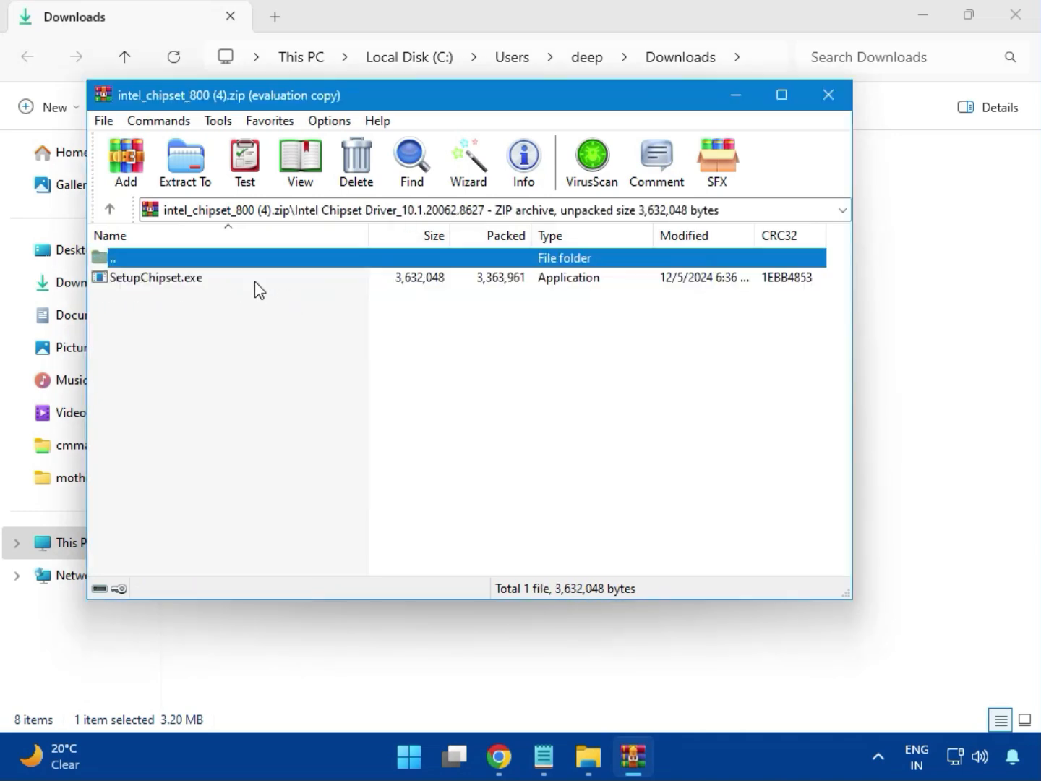
Step: Try to install the Intel Chipset Device Software with SetupChipset.exe, accepting its license agreement, and close the setup and archive
double_click(167, 284)
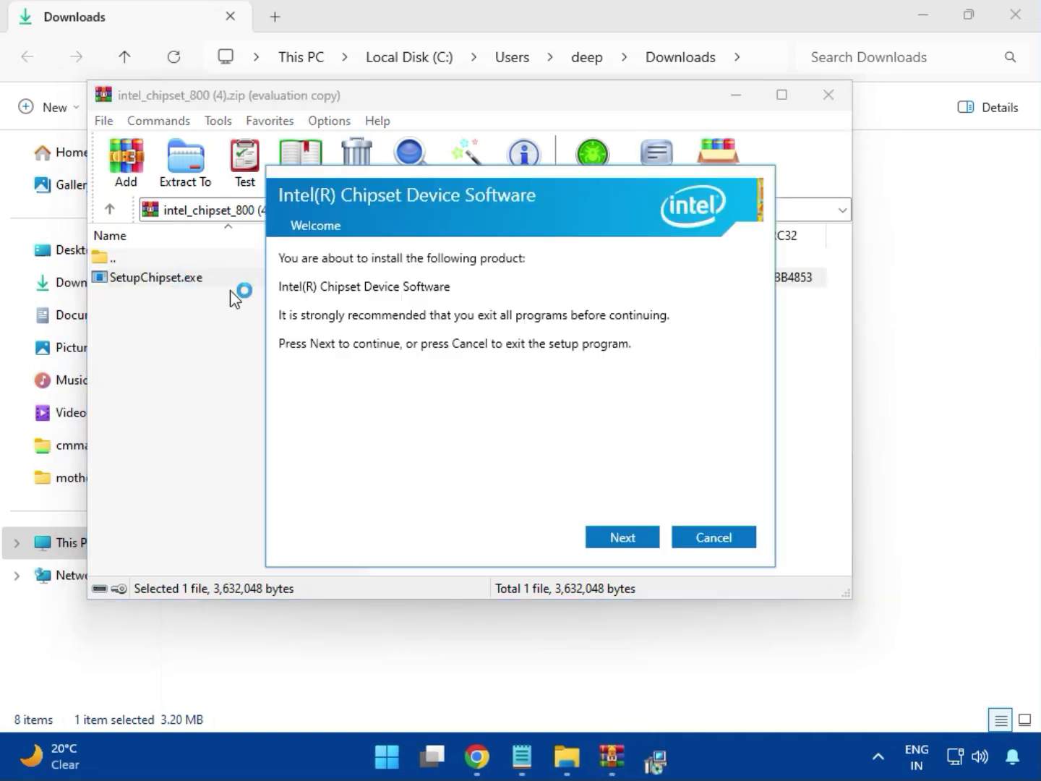
left_click(626, 536)
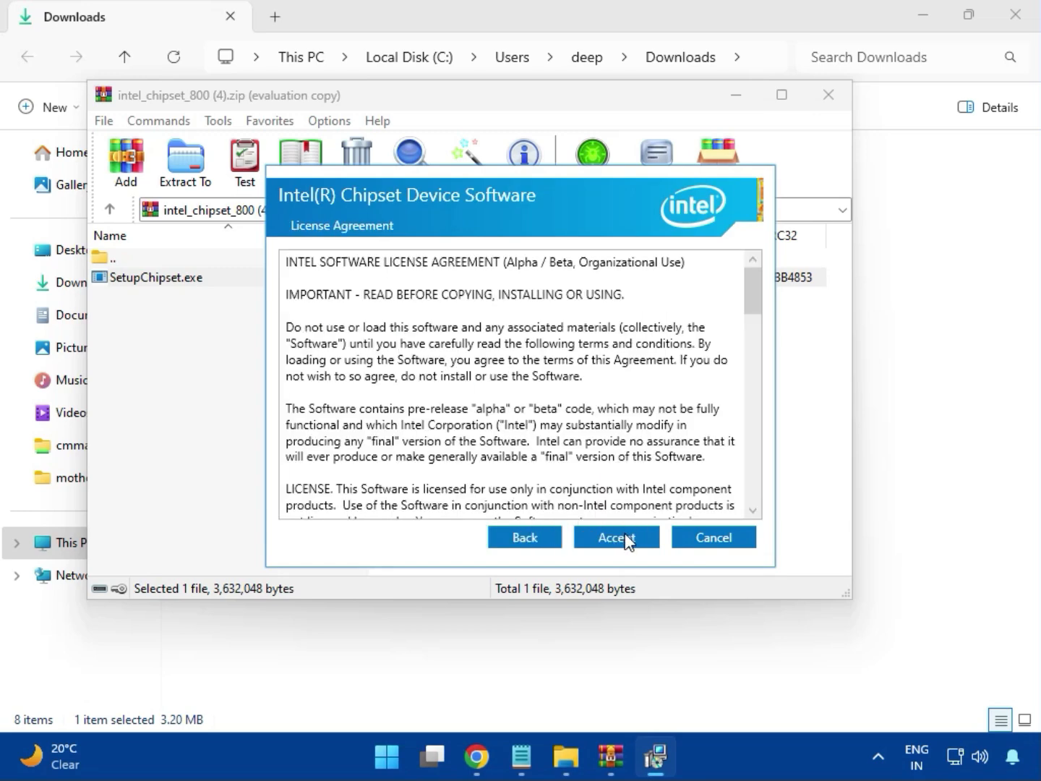
left_click(624, 537)
left_click(623, 539)
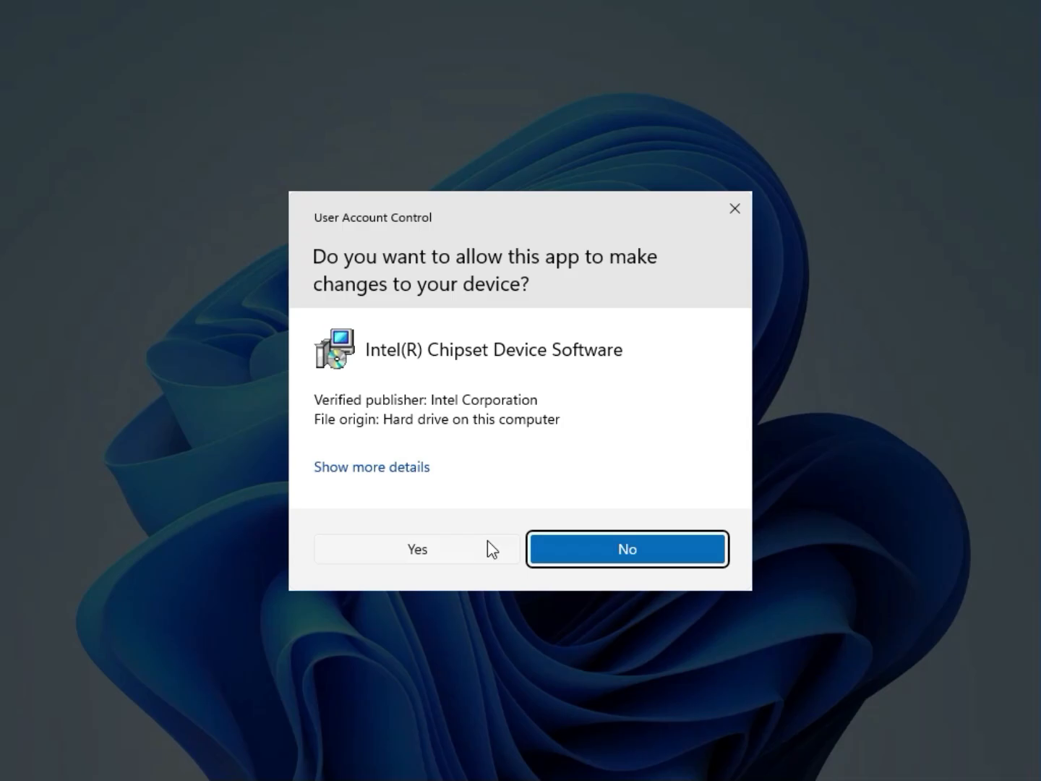
left_click(479, 550)
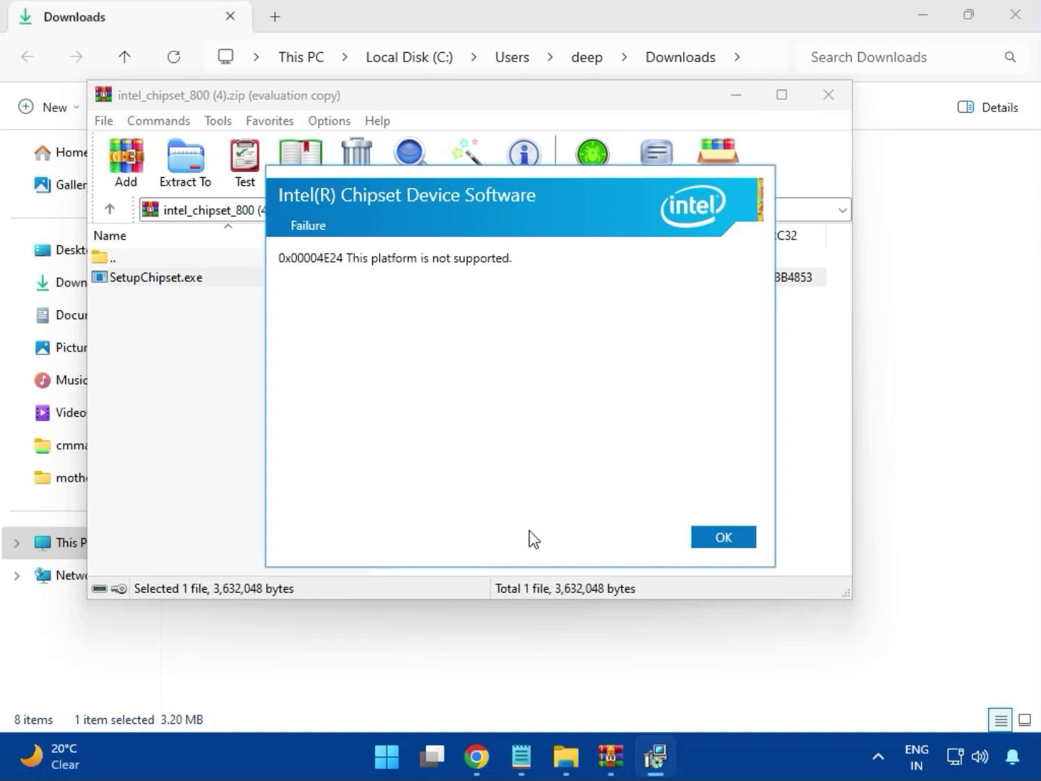
left_click(707, 543)
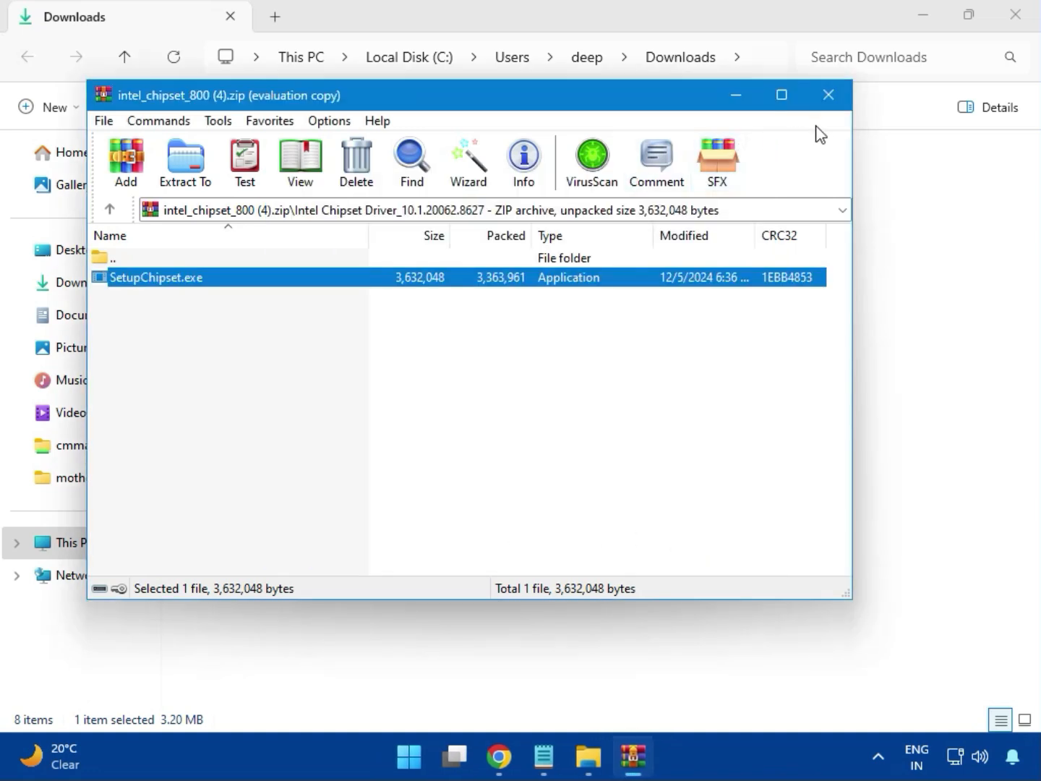
left_click(829, 101)
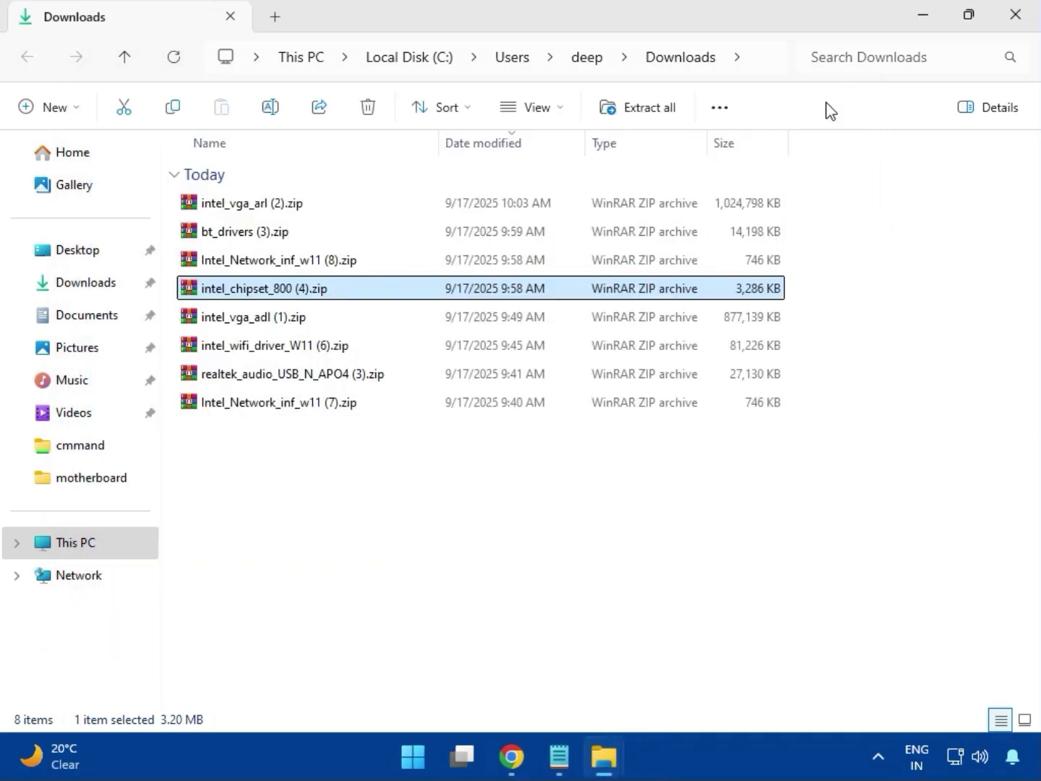
Step: Open the intel_vga_adl (1).zip archive to examine its contents and close it
left_click(266, 321)
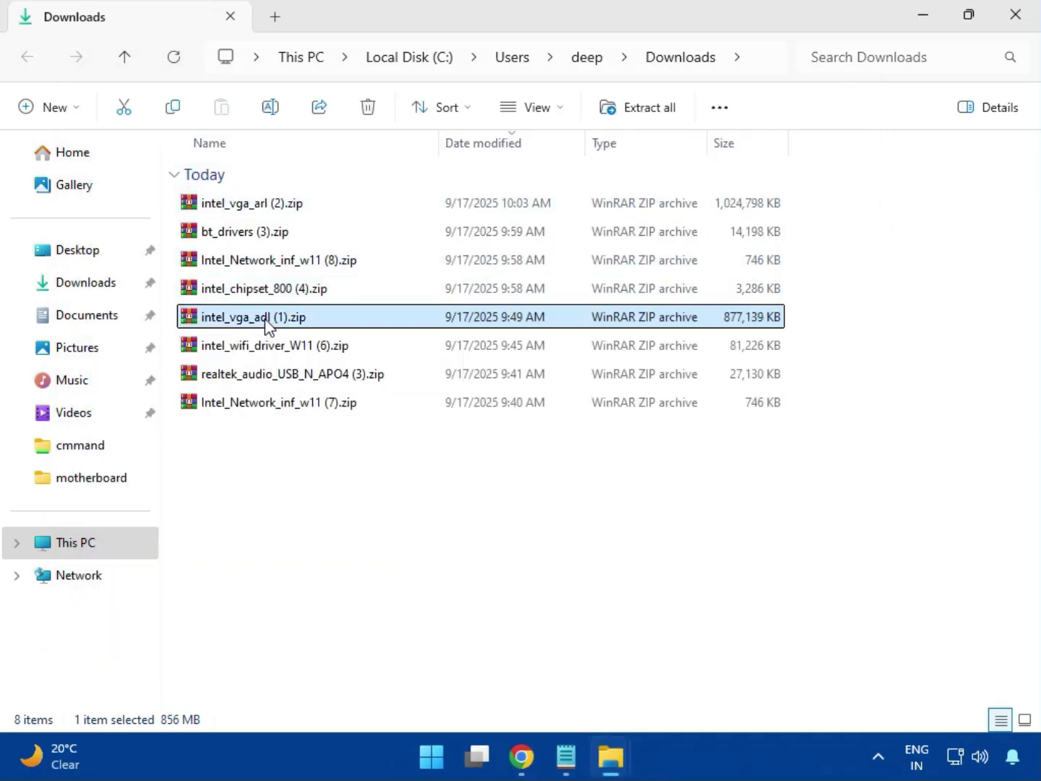
double_click(258, 318)
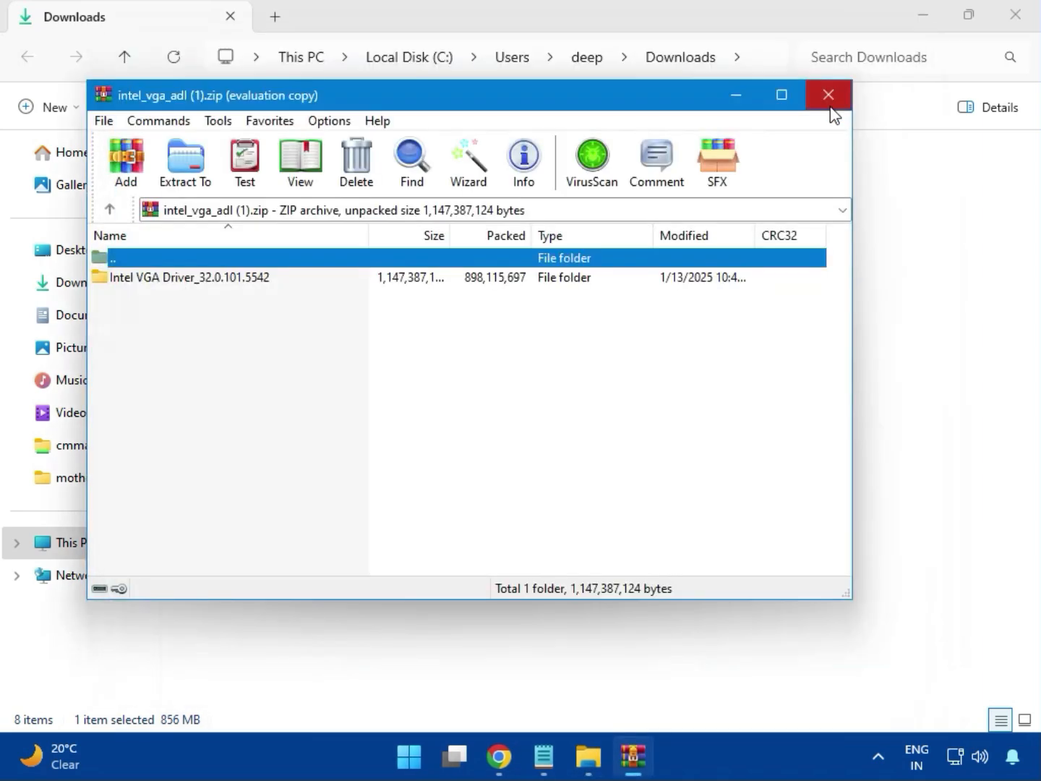
left_click(822, 102)
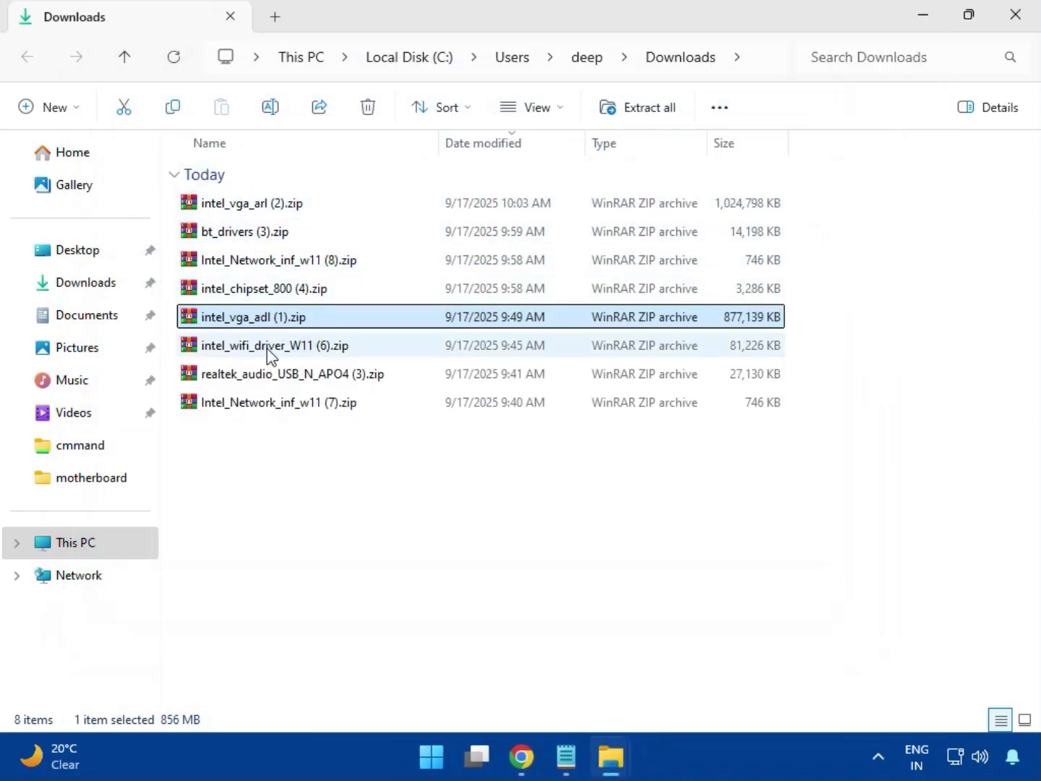
Step: Open the intel_wifi_driver_W11 (6).zip archive, dismiss the license reminder and enter Intel WIFI Driver_23.40.0.4\UWD\Win64
double_click(267, 348)
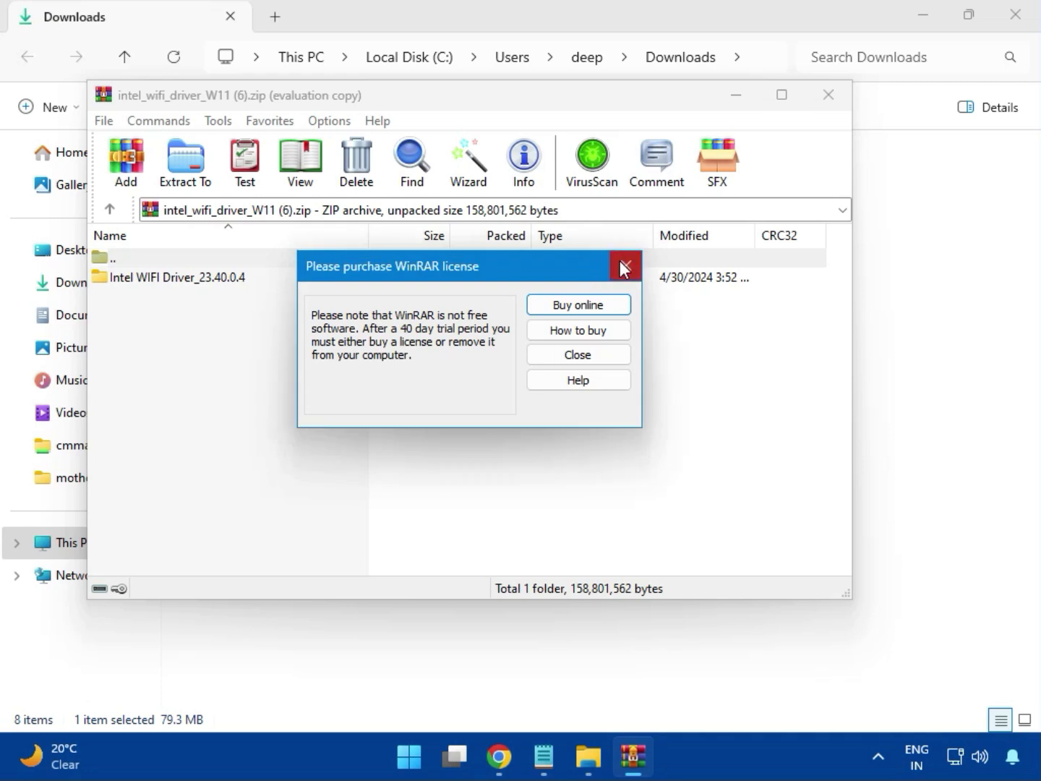
left_click(624, 264)
double_click(167, 277)
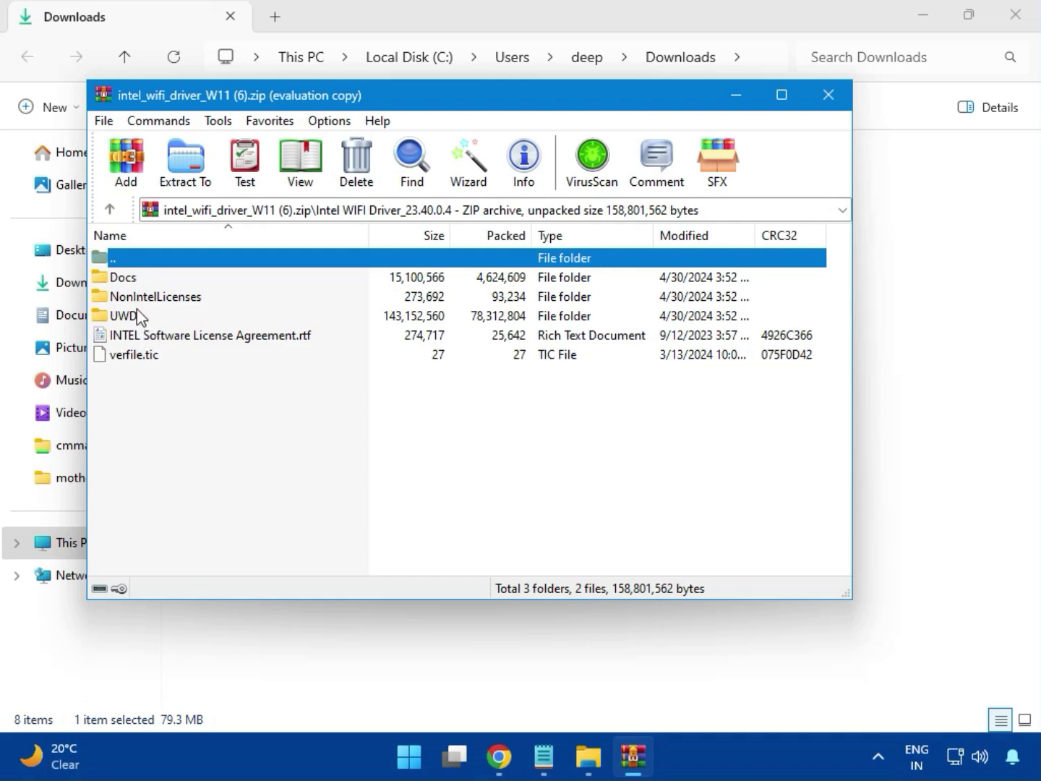
double_click(139, 315)
double_click(141, 282)
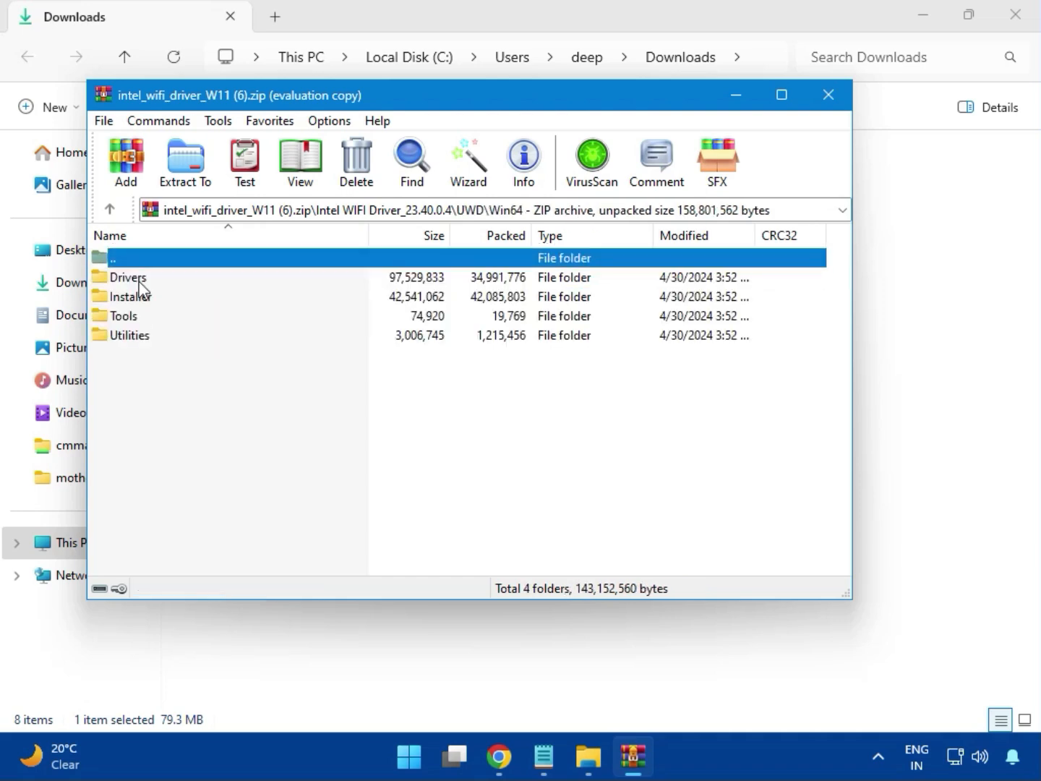
Step: Examine the files in the Win64 Drivers folder, return to Win64 and enter the Installer folder
double_click(144, 279)
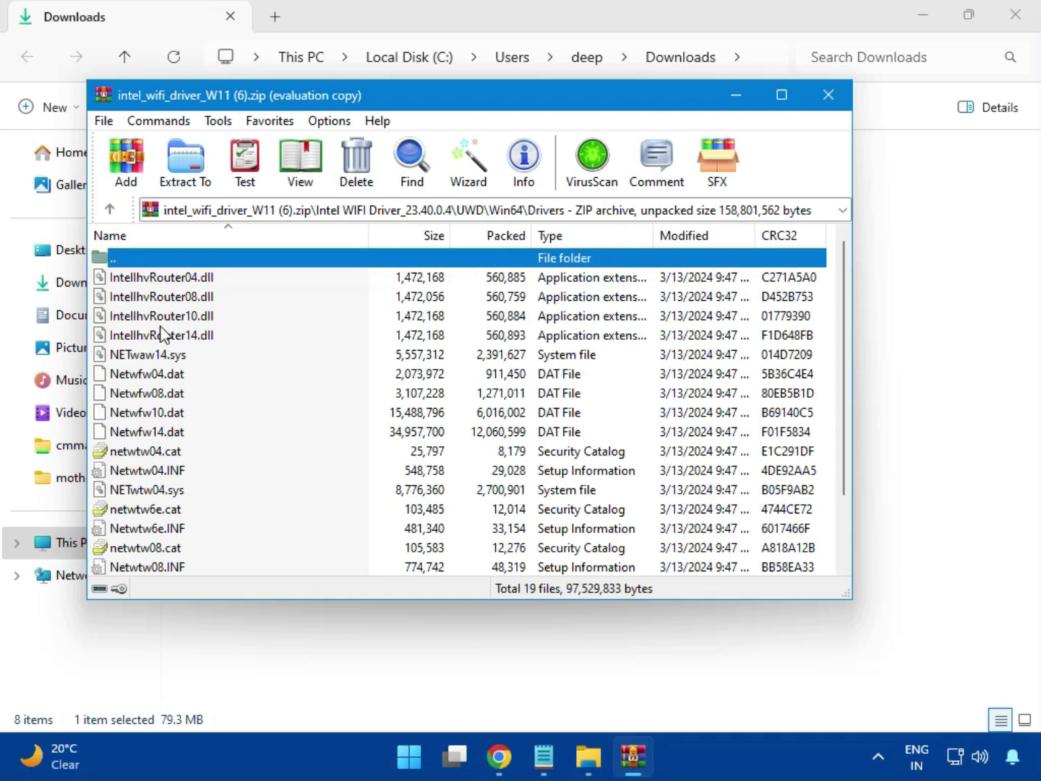
scroll(189, 430, "down", 2)
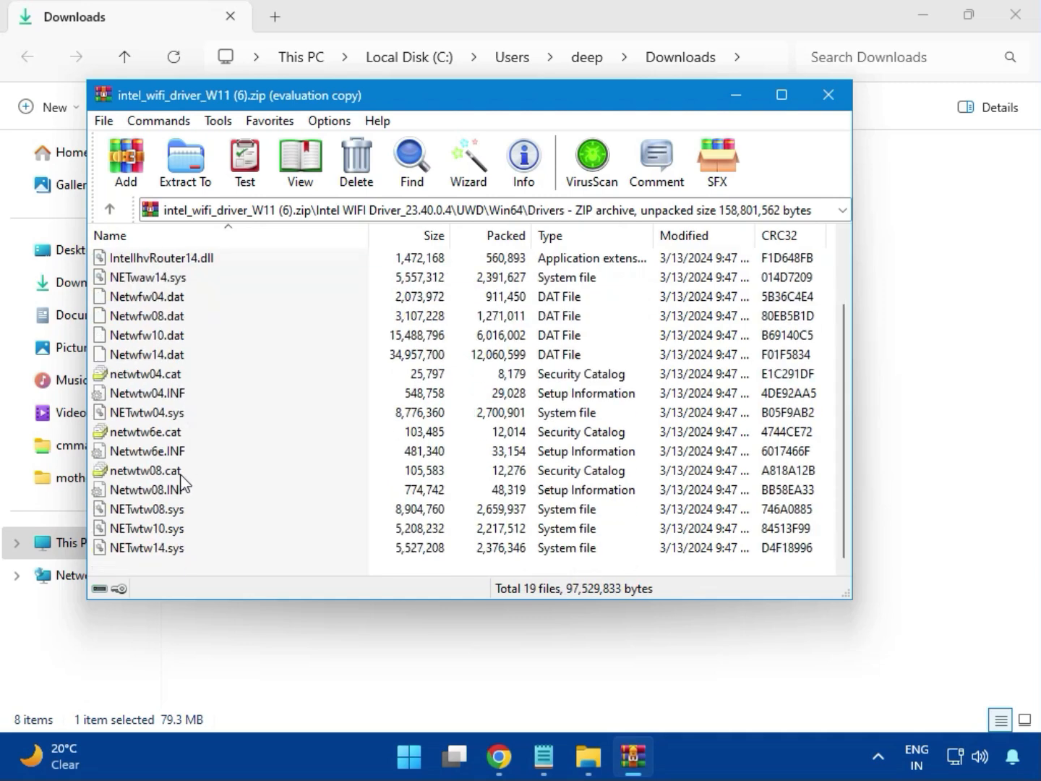
scroll(186, 477, "up", 2)
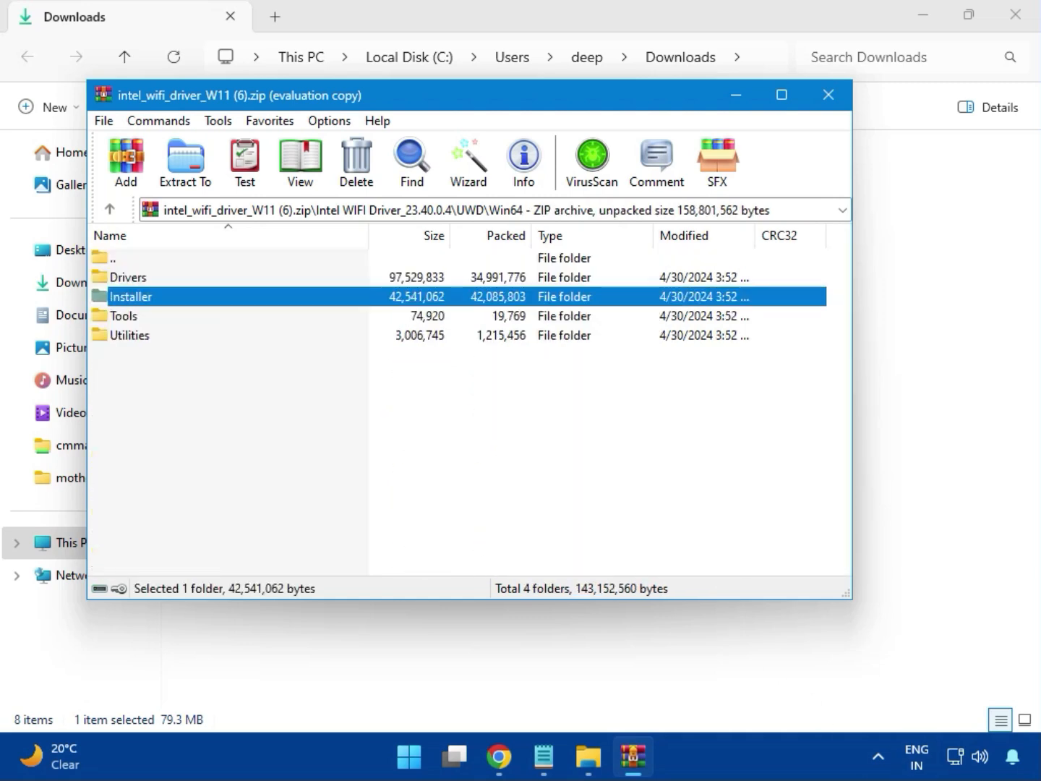
double_click(149, 302)
left_click(146, 302)
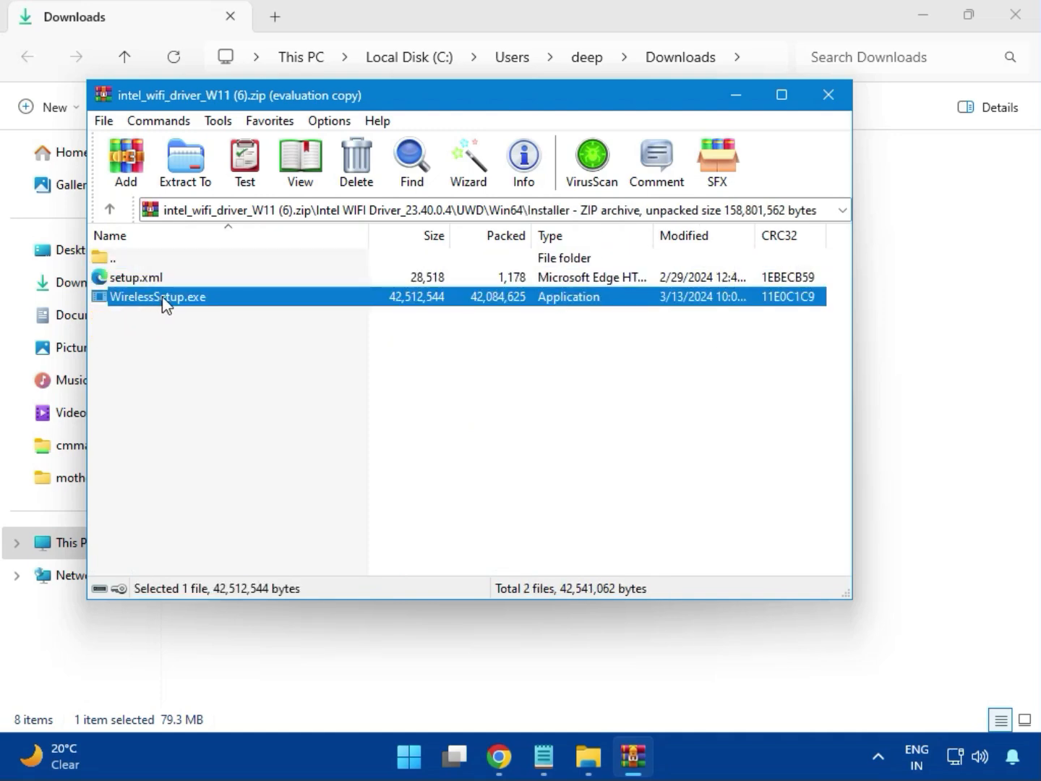
Step: Install the Intel PROSet/Wireless Wi-Fi Software with WirelessSetup.exe, accepting its license agreement, and close the finished setup and the archive
double_click(165, 304)
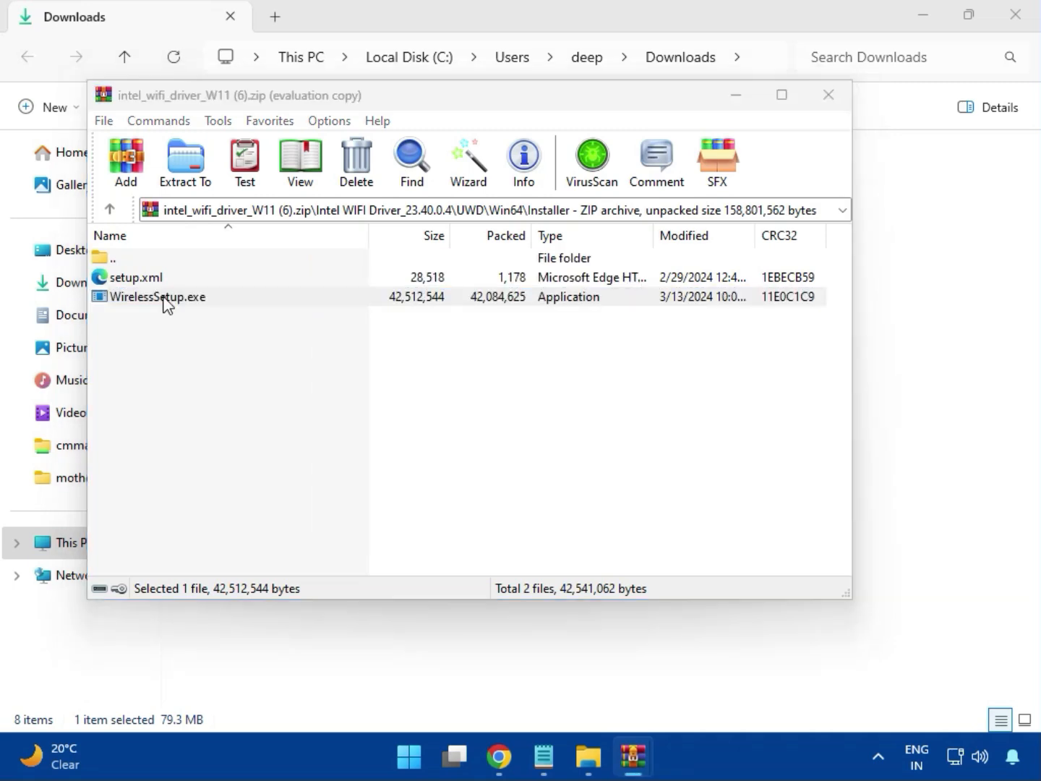
double_click(166, 303)
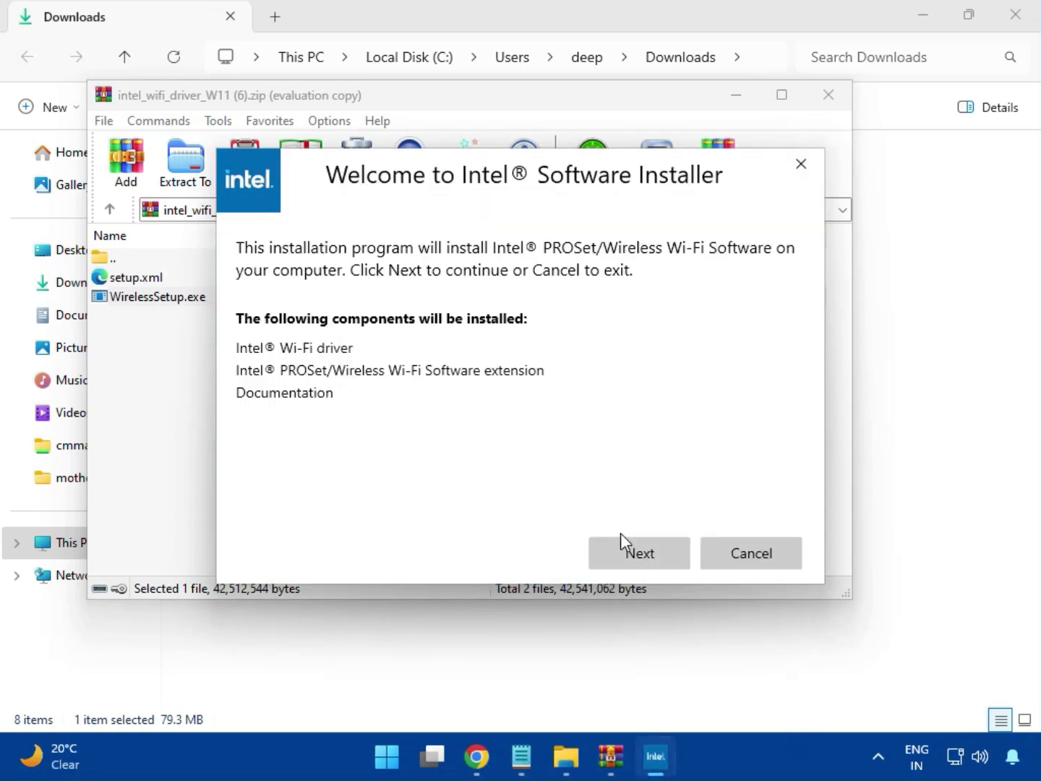
left_click(636, 544)
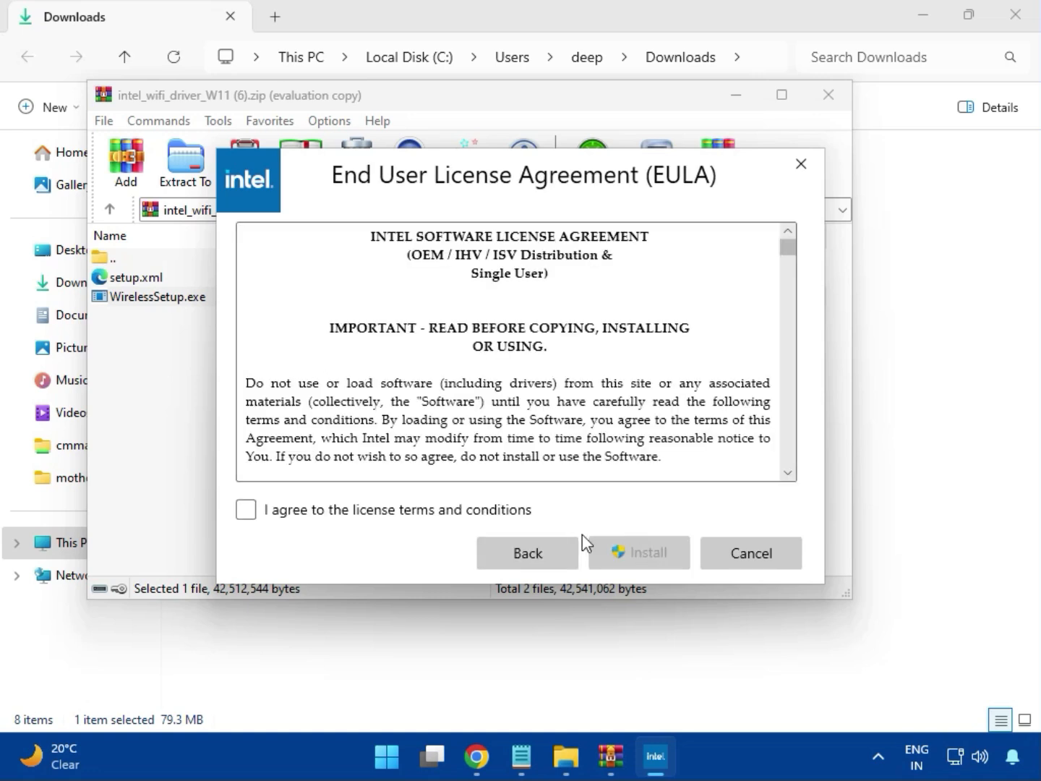
left_click(452, 511)
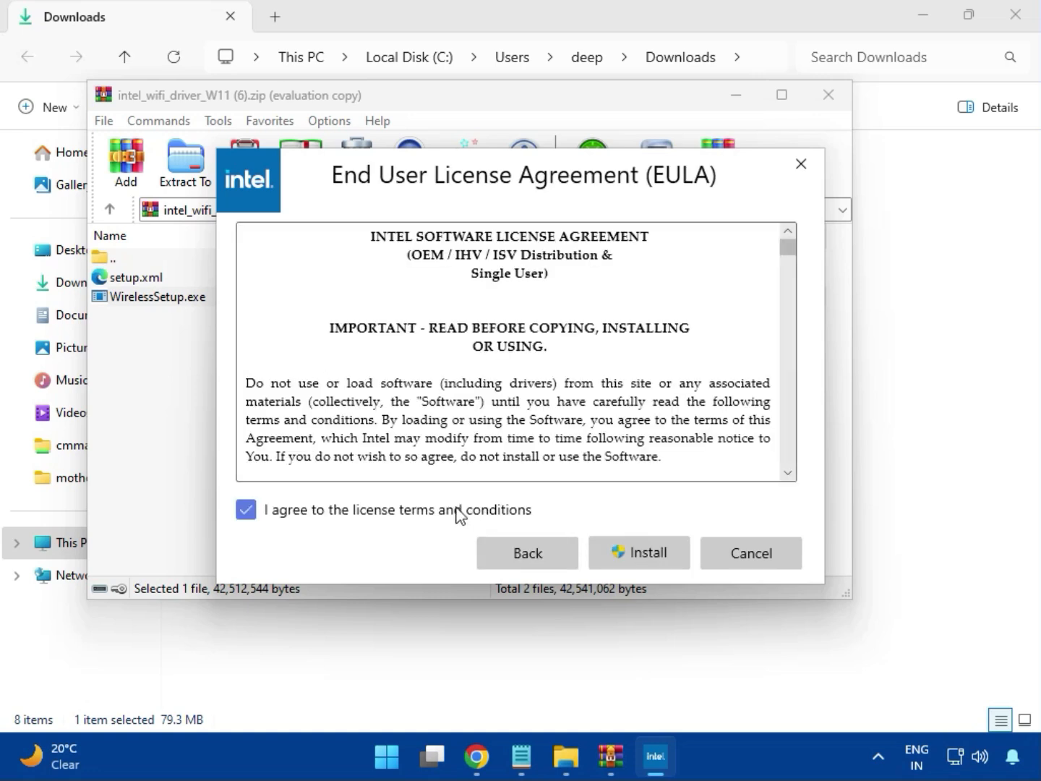
left_click(640, 550)
left_click(651, 562)
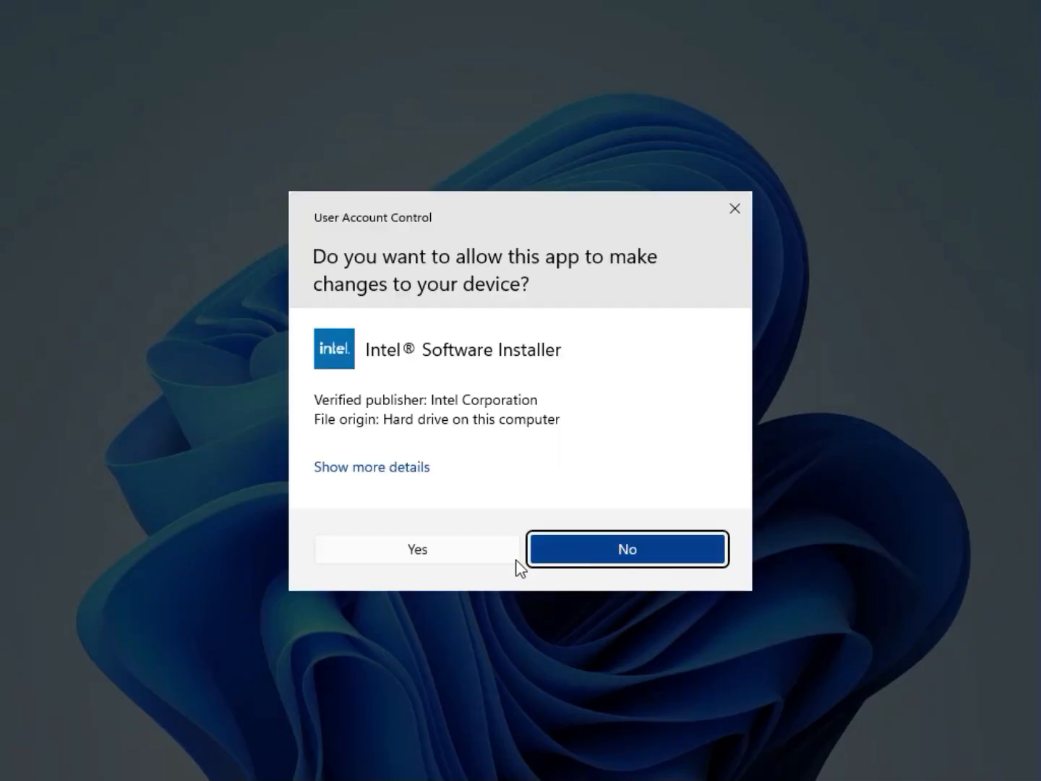
left_click(507, 558)
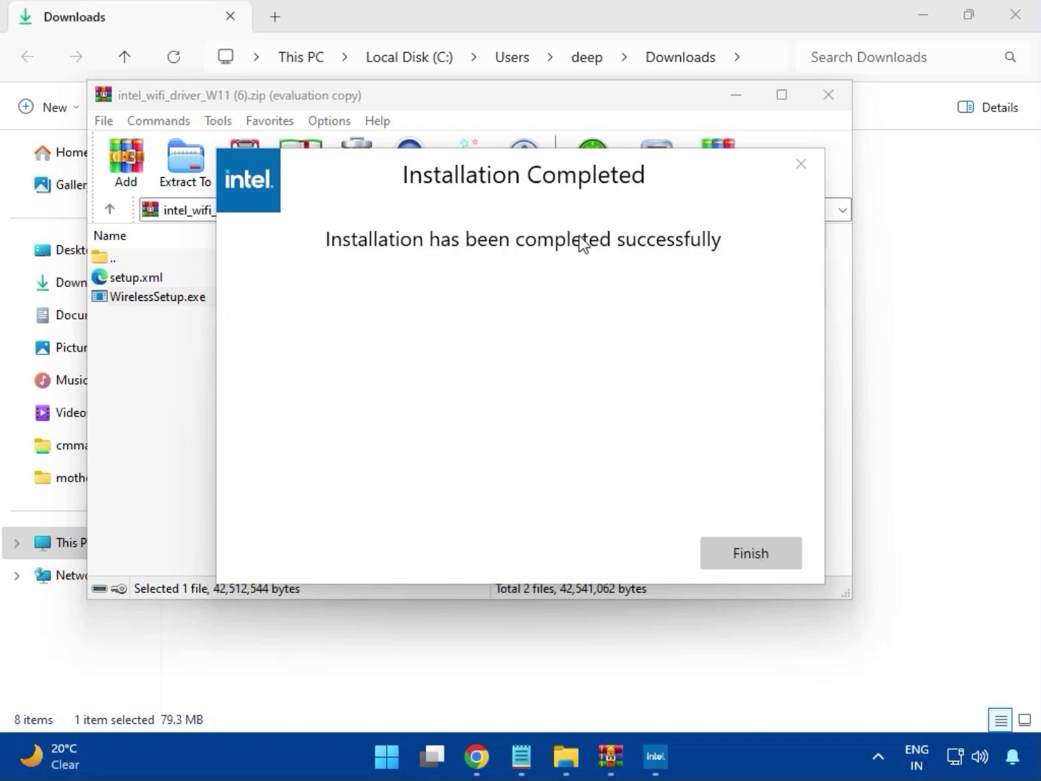
left_click(745, 550)
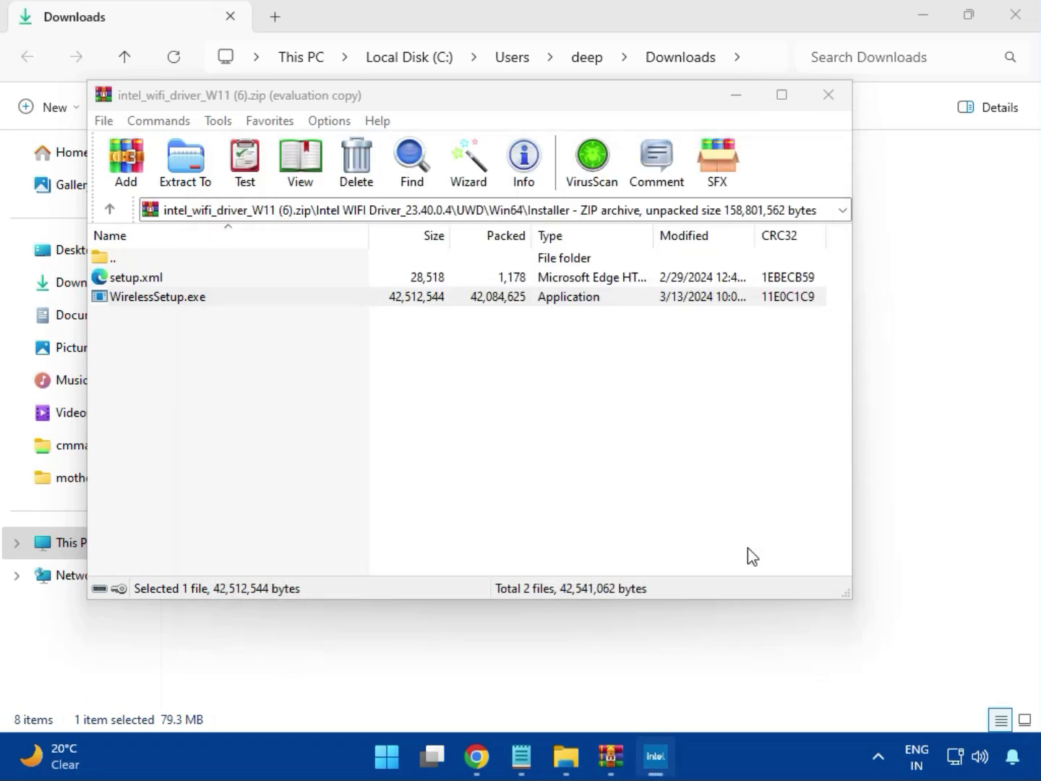
left_click(829, 94)
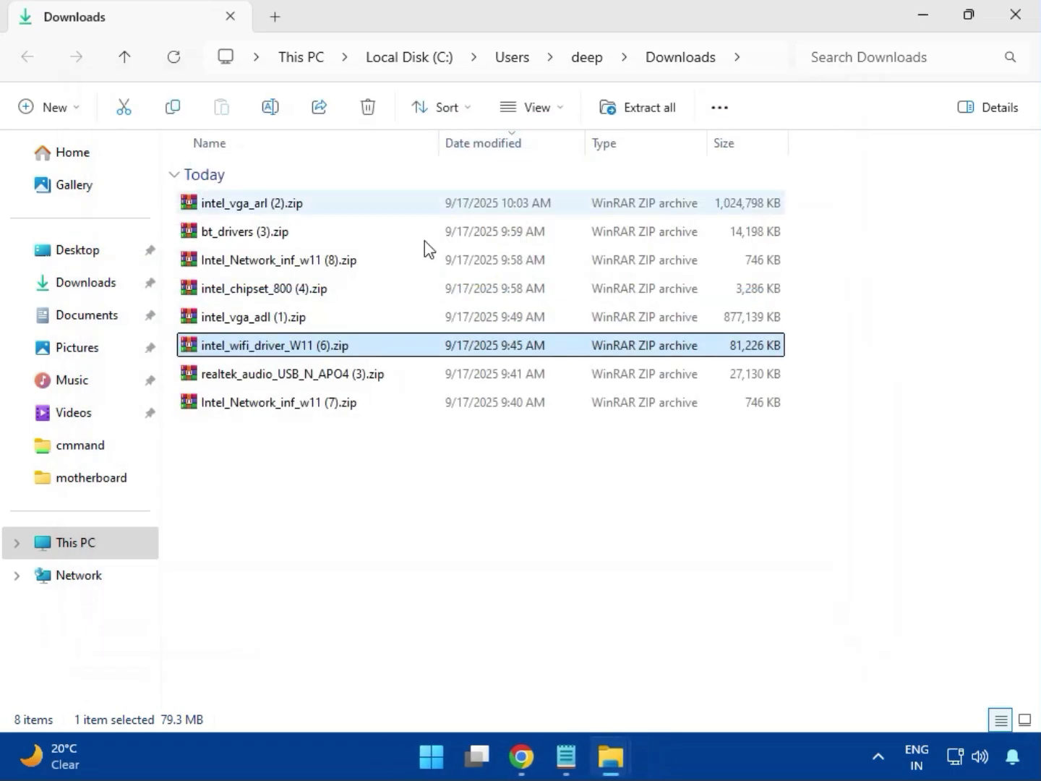
Step: Run MSI_Launcher.exe from the Realtek USB Universal Driver folder in realtek_audio_USB_N_APO4 (3).zip and allow the Realtek setup to make changes
double_click(313, 383)
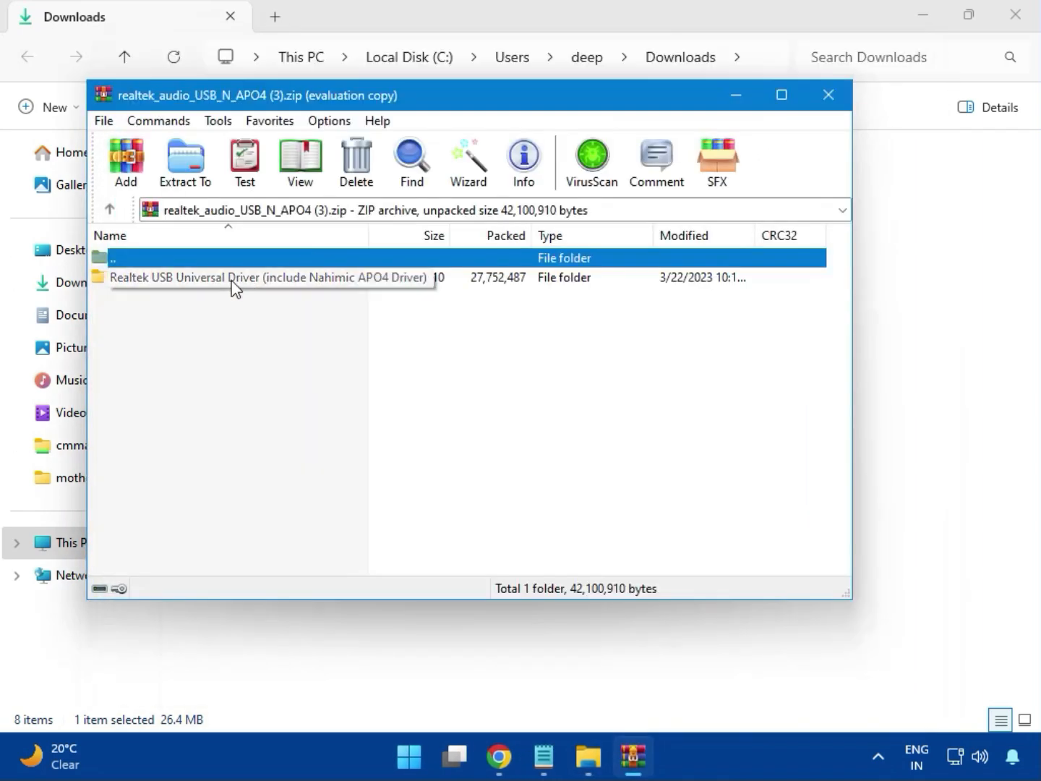
double_click(231, 281)
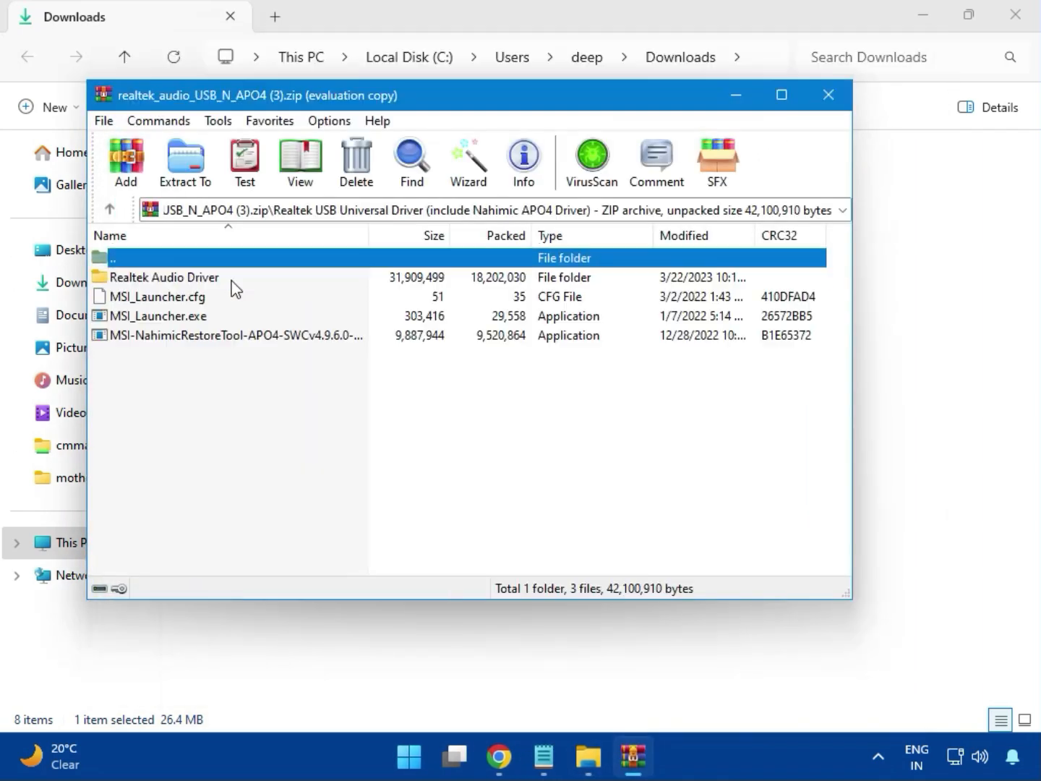
double_click(185, 318)
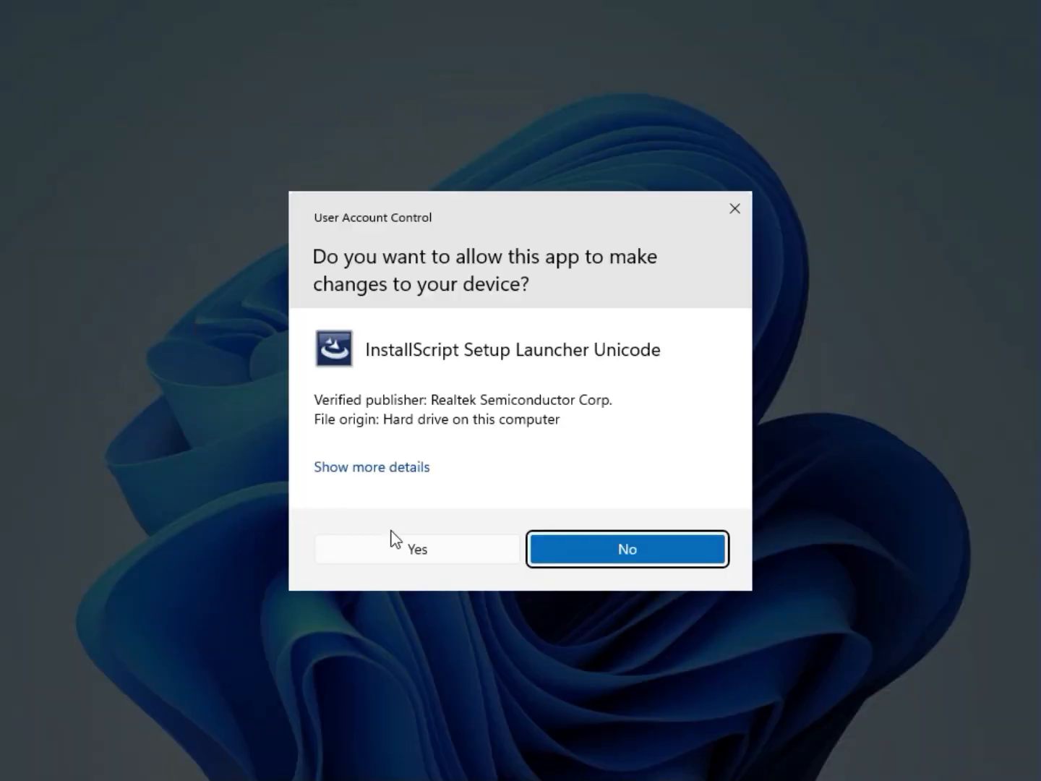
left_click(416, 551)
left_click(417, 543)
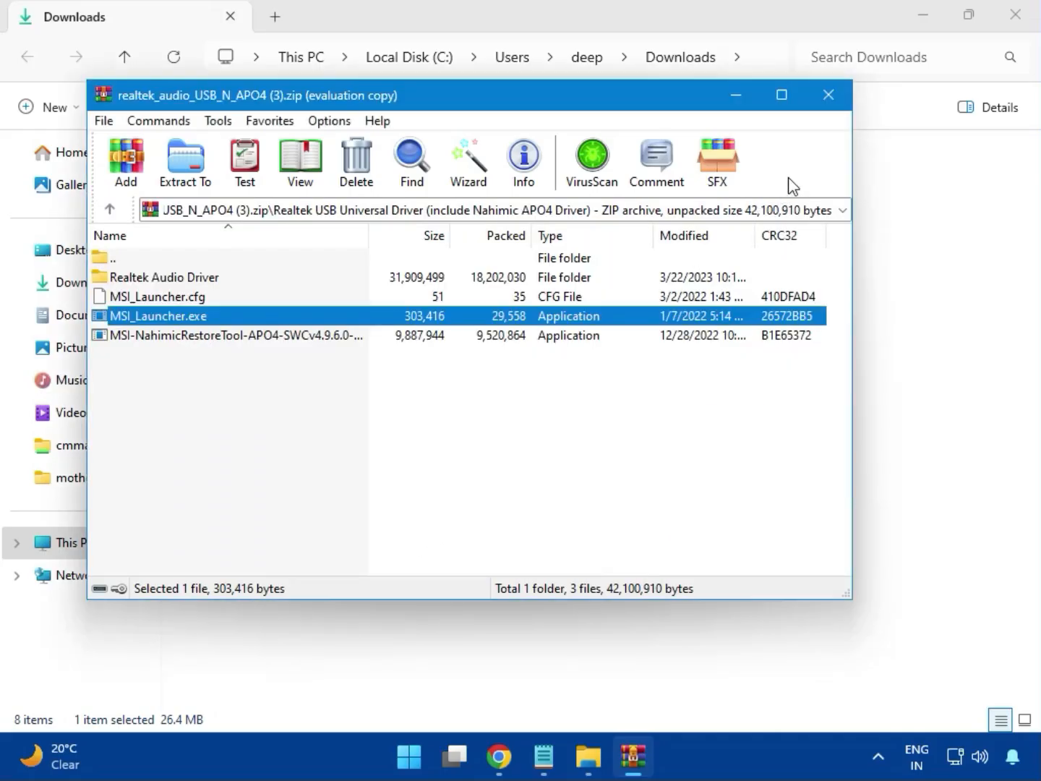
Step: Close the Realtek audio archive, select Intel_Network_inf_w11 (7).zip and close the Downloads folder window
left_click(829, 100)
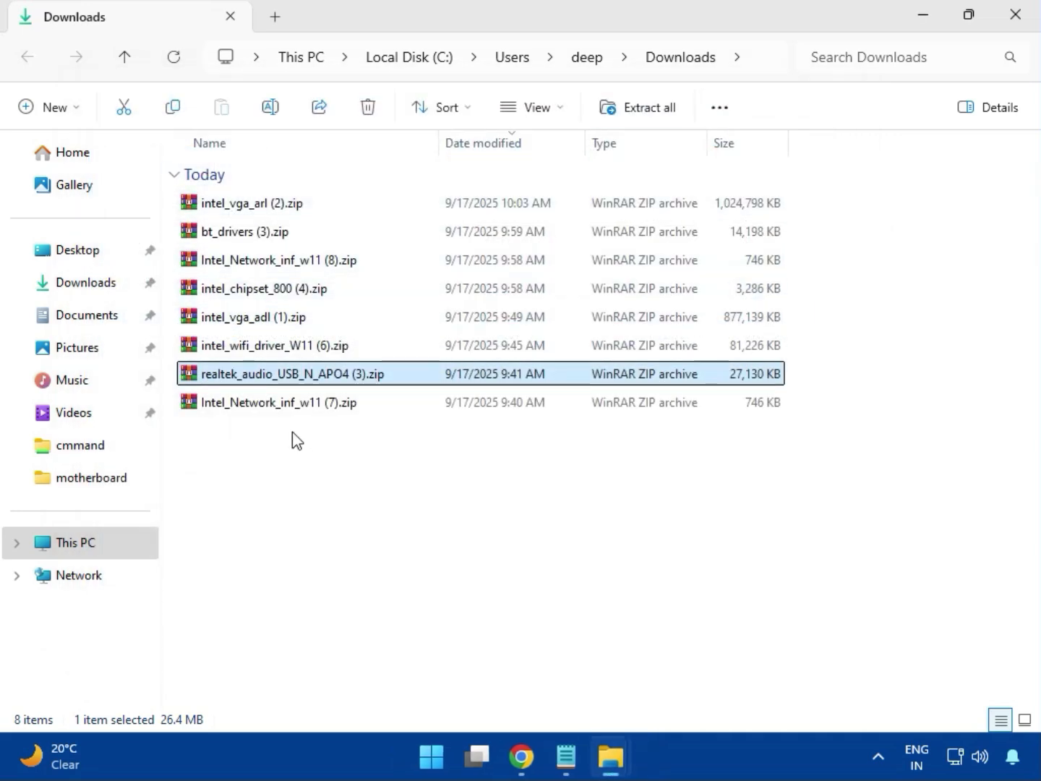
left_click(281, 406)
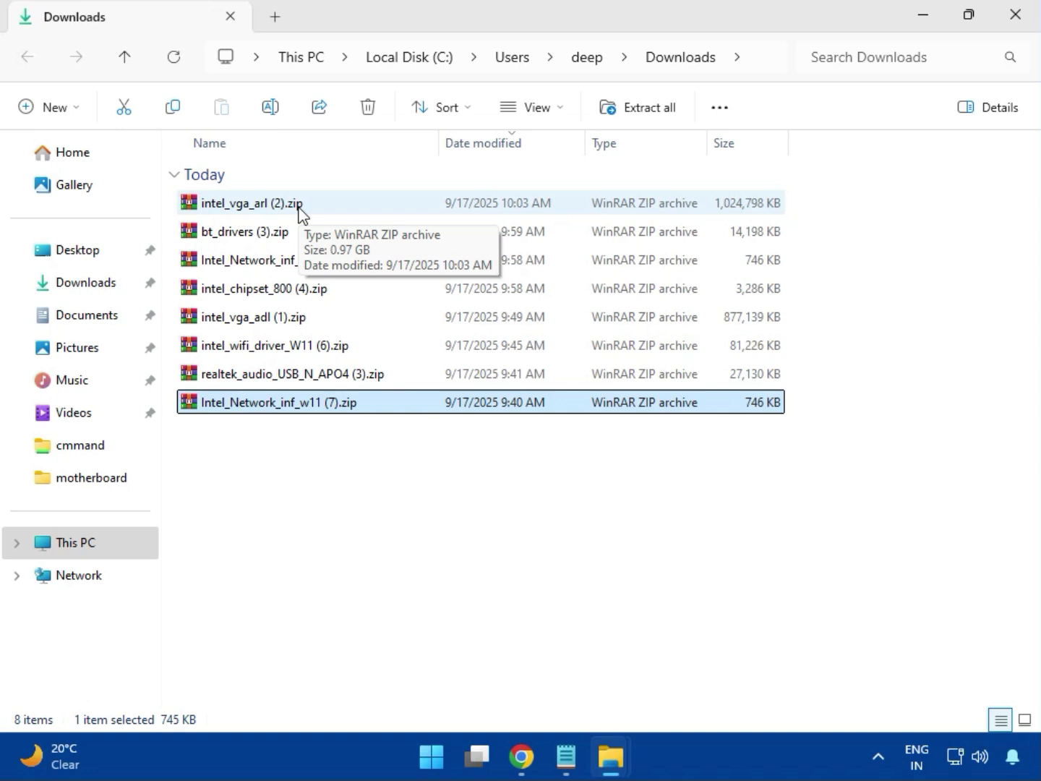
left_click(1016, 33)
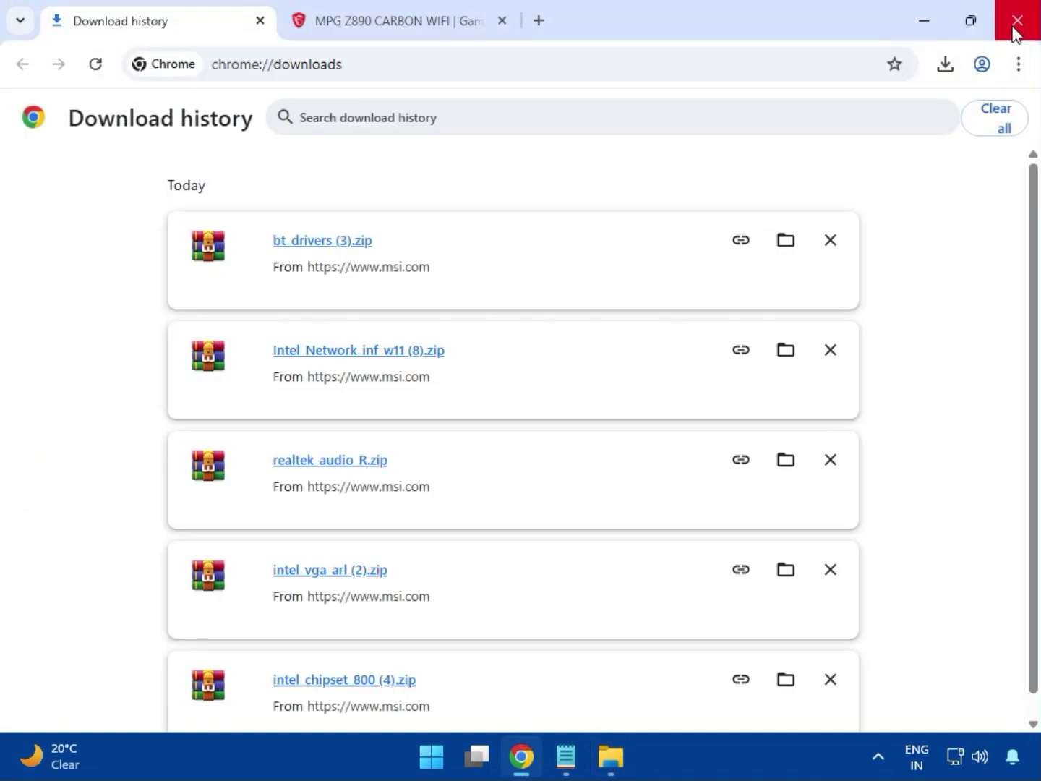